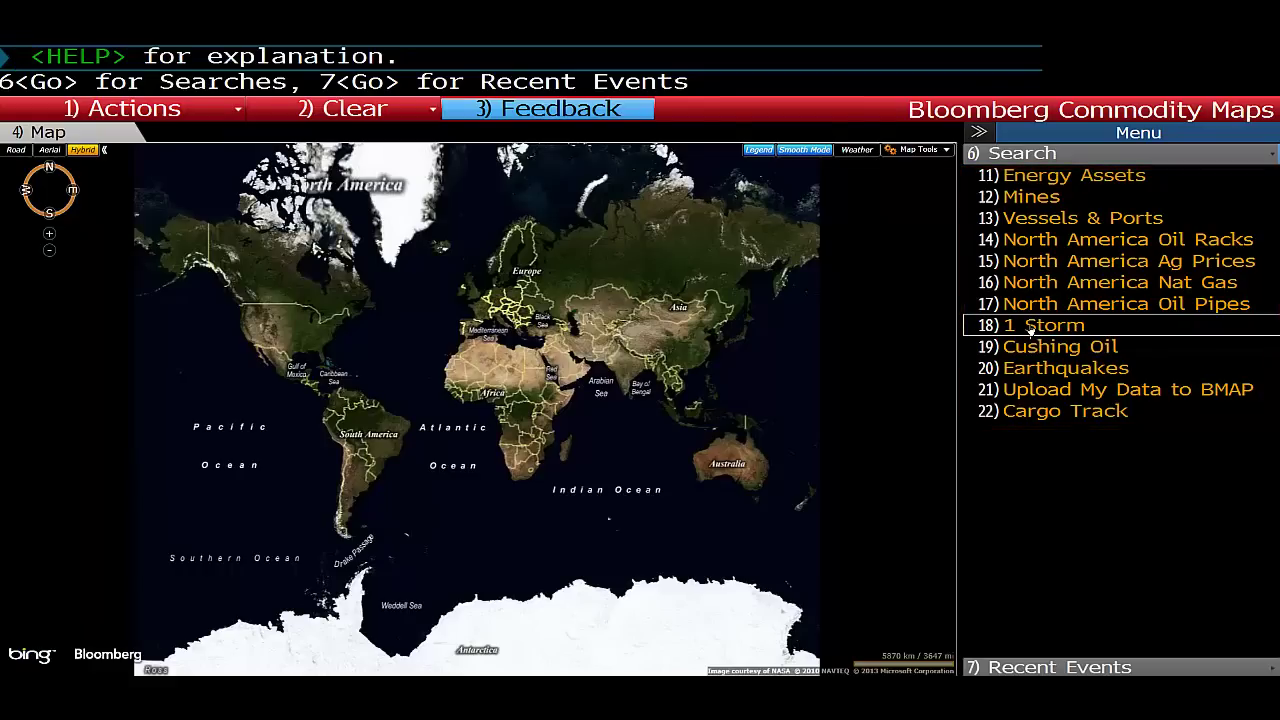
- Load storm Erin (2013) and centre its forecast cone on the map just west of Cape Verde
{"action": "left_click", "coordinate": [1030, 330]}
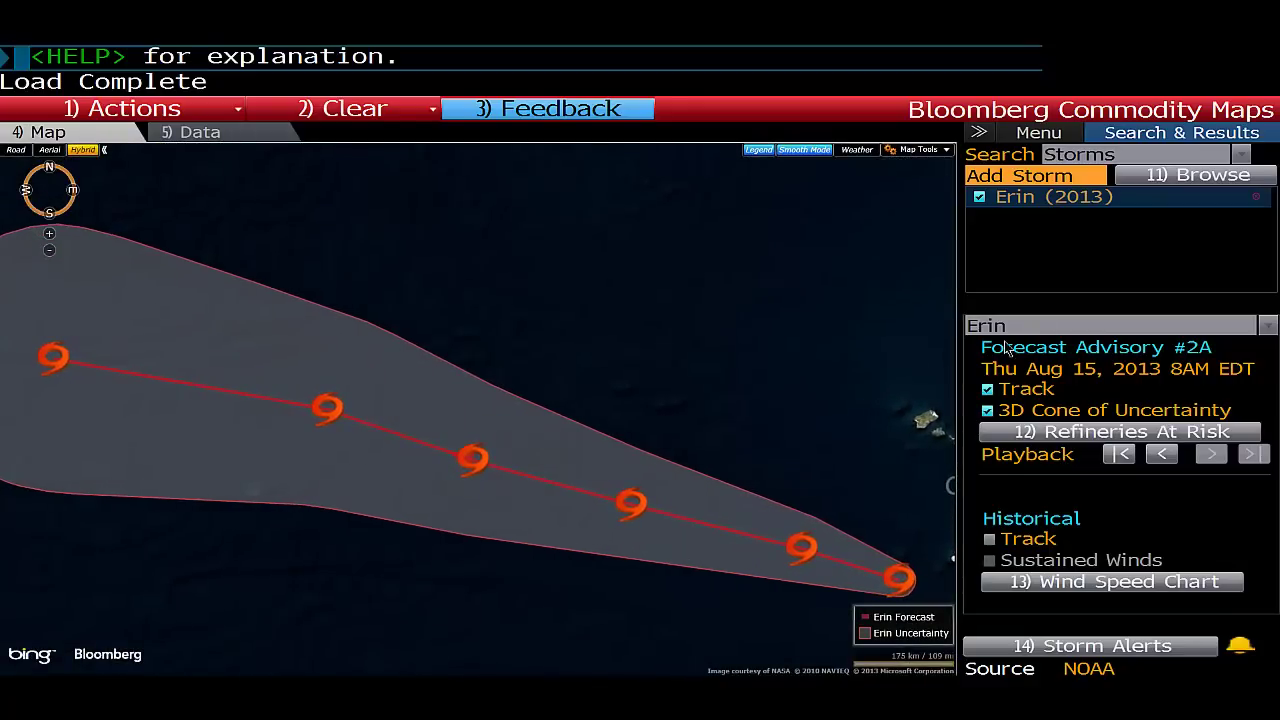
{"action": "left_click_drag", "start_coordinate": [728, 401], "coordinate": [780, 291]}
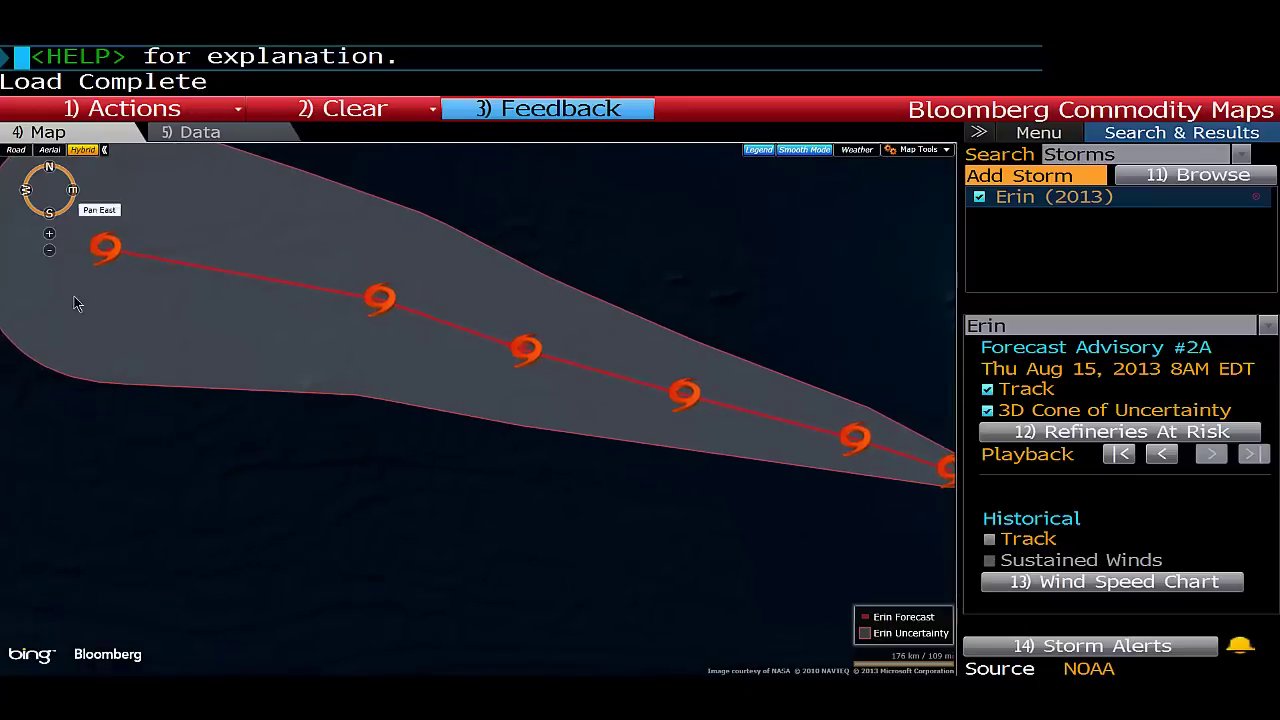
{"action": "left_click_drag", "start_coordinate": [900, 363], "coordinate": [726, 290]}
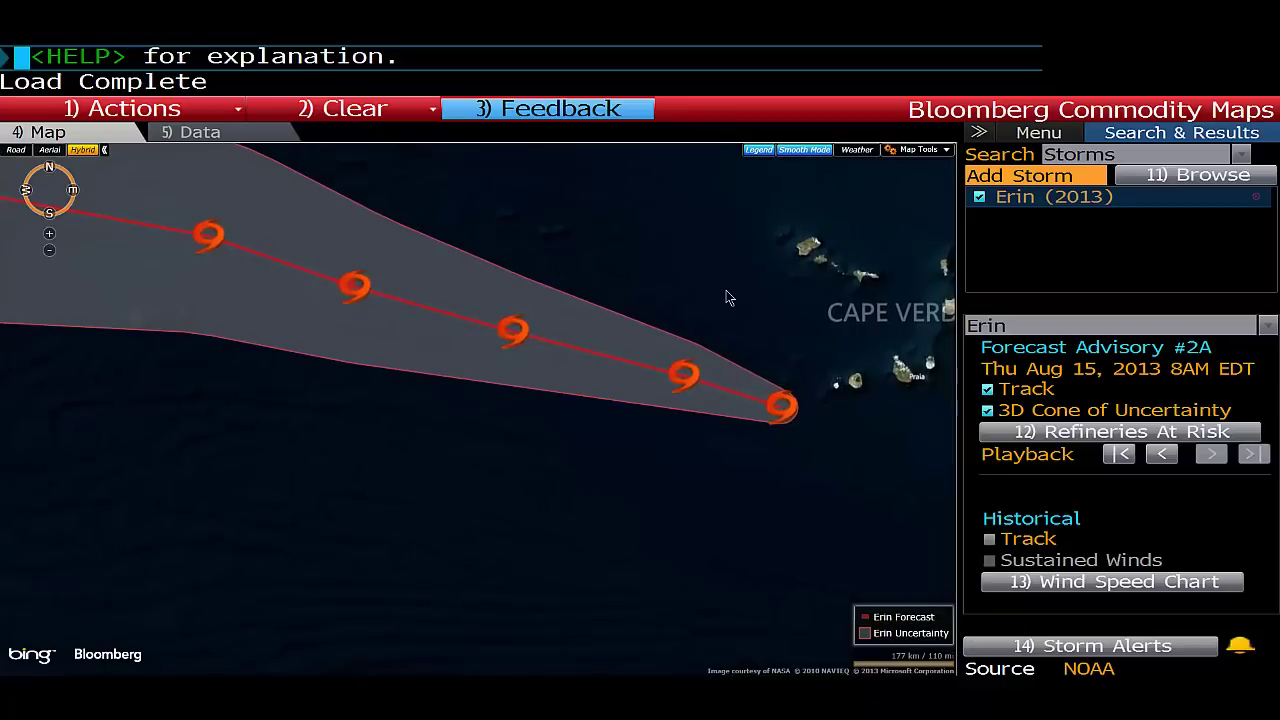
{"action": "scroll", "coordinate": [726, 290], "scroll_direction": "down", "scroll_amount": 1}
{"action": "left_click_drag", "start_coordinate": [726, 290], "coordinate": [730, 408]}
{"action": "left_click_drag", "start_coordinate": [876, 518], "coordinate": [751, 523]}
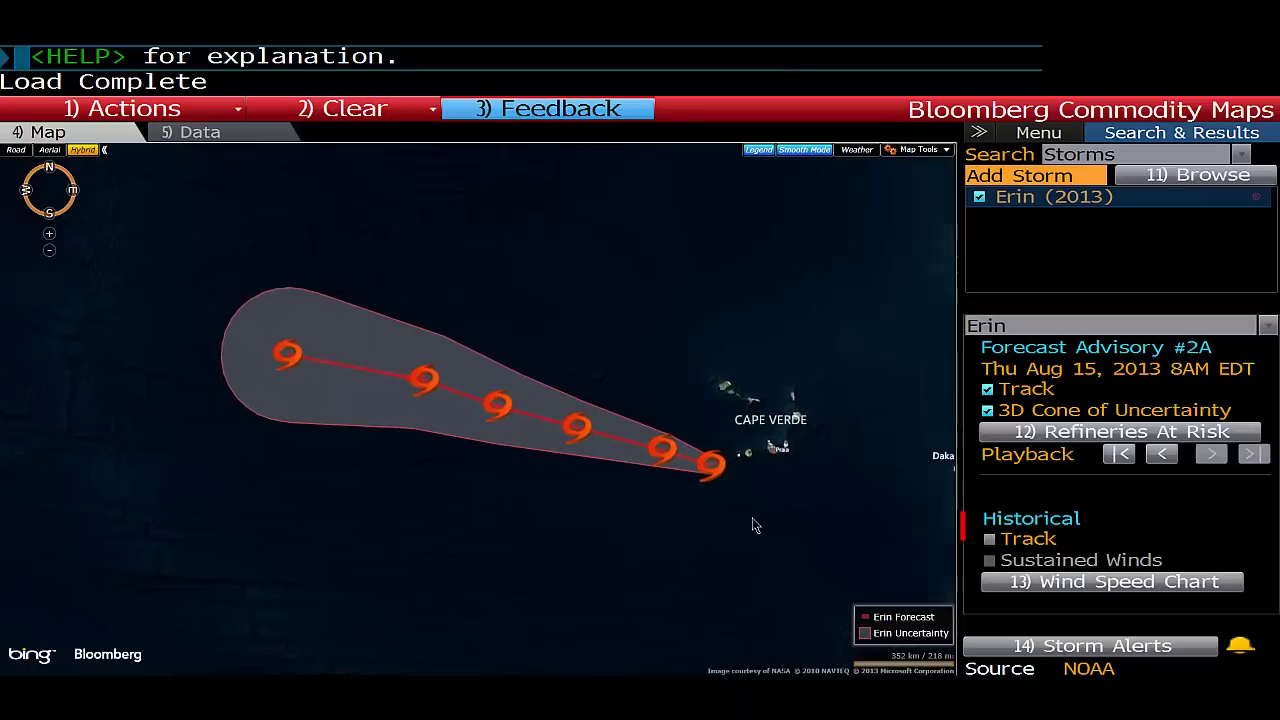
- Turn on Erin's historical track, then inspect the details of a past point and a forecast point
{"action": "left_click", "coordinate": [990, 541]}
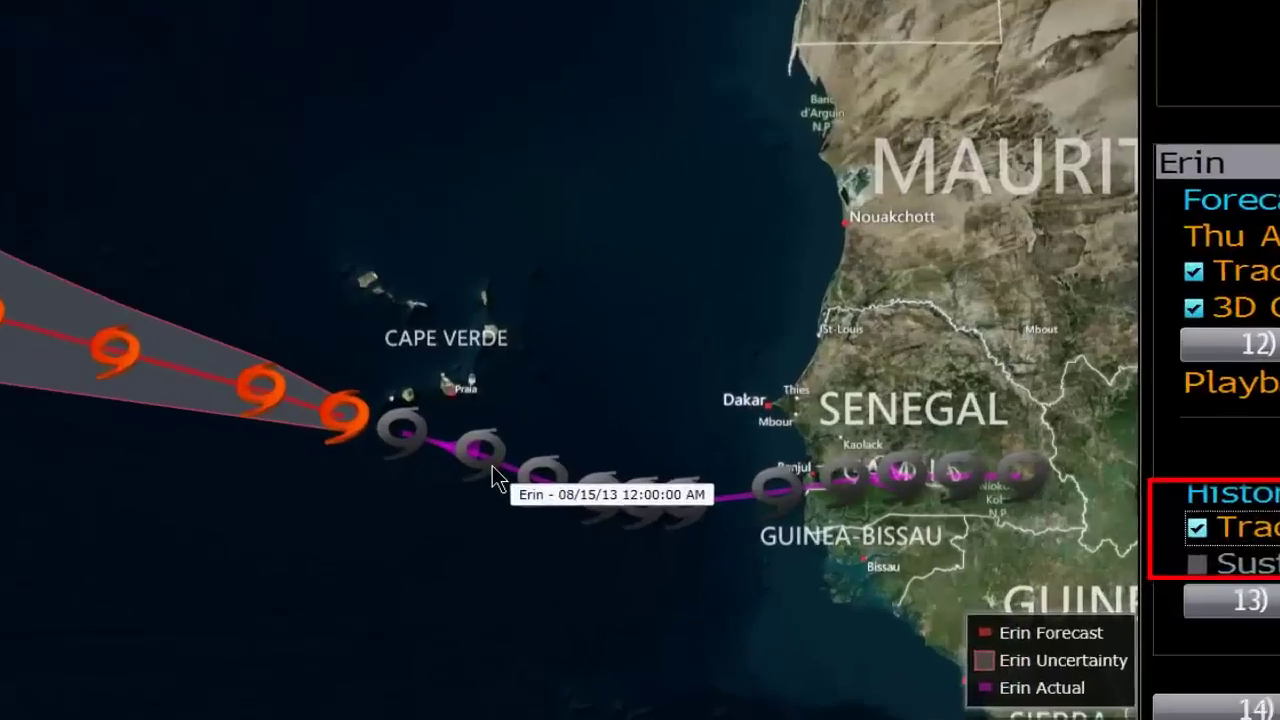
{"action": "left_click", "coordinate": [579, 511]}
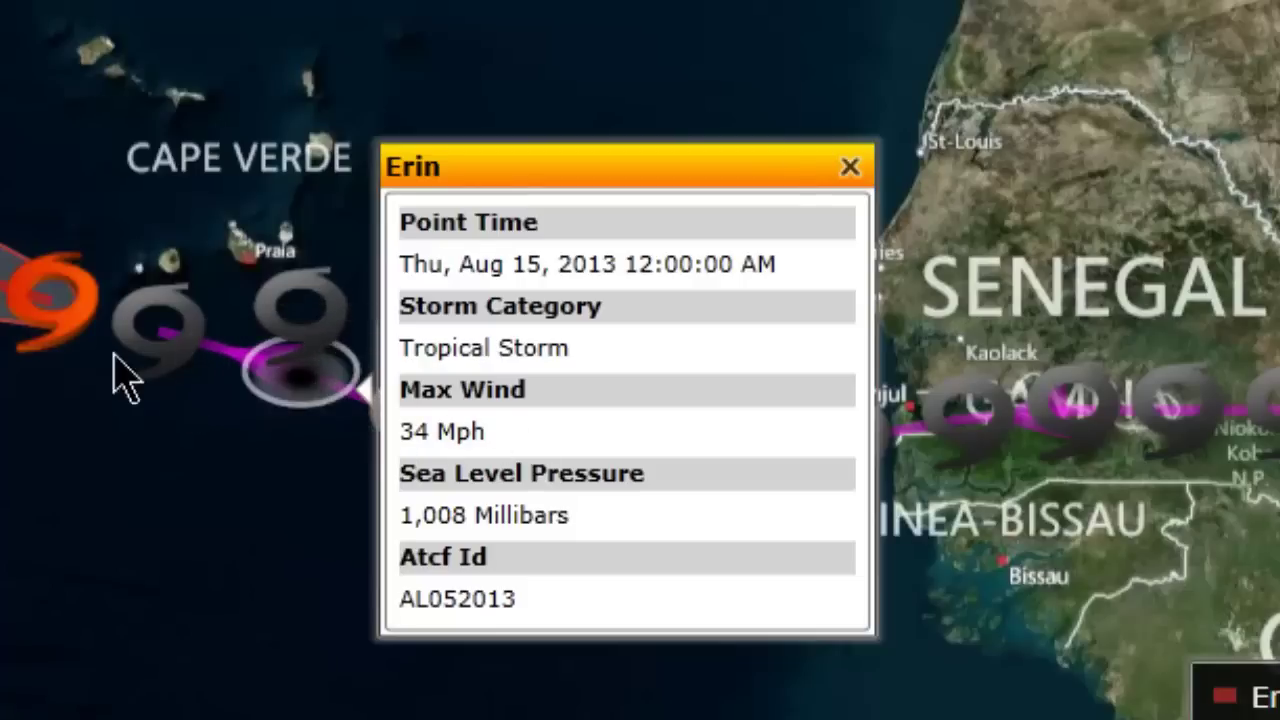
{"action": "left_click", "coordinate": [86, 329]}
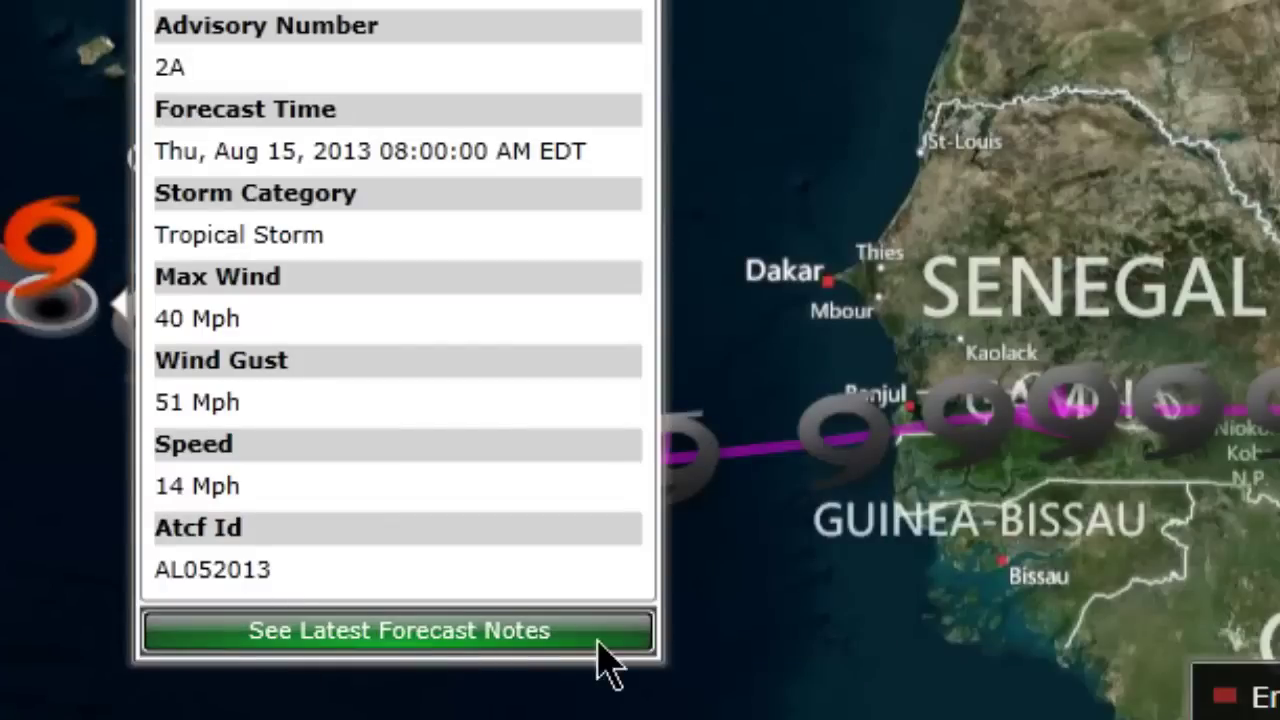
{"action": "left_click", "coordinate": [654, 6]}
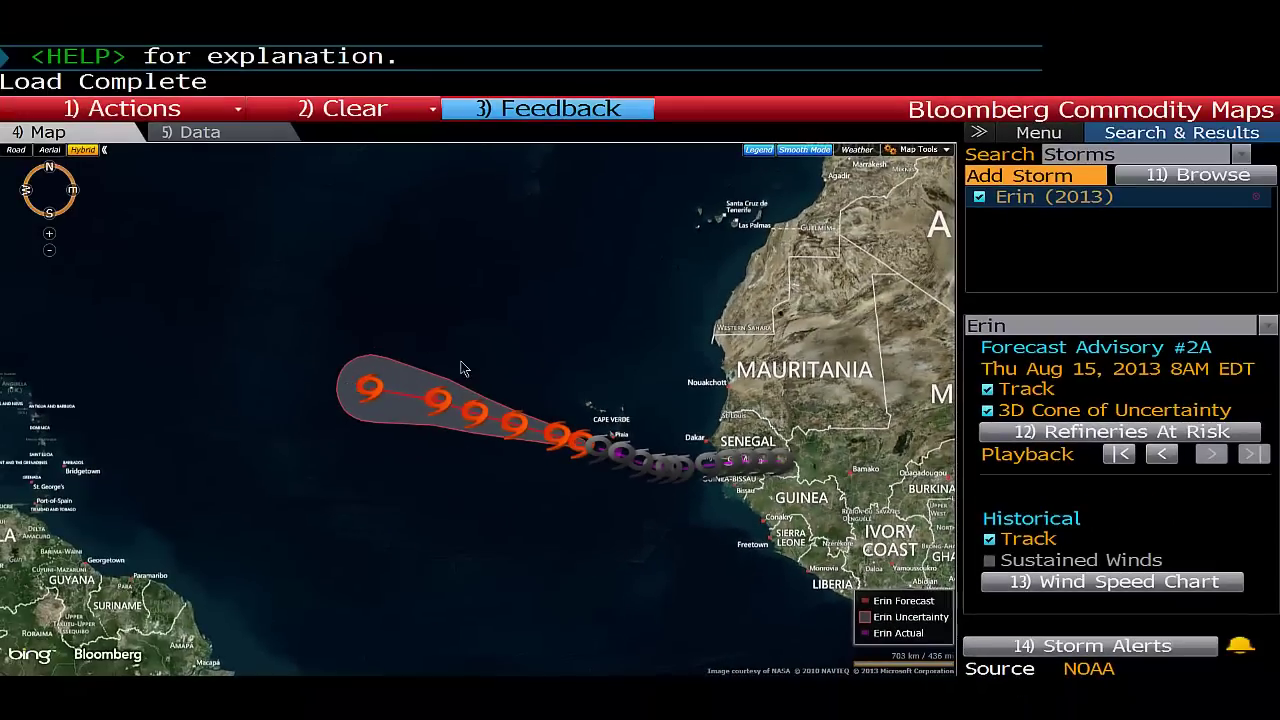
- Show Erin's Data tab, with Cape Verde live losses of $0.157M and $0.003M insured
{"action": "left_click", "coordinate": [200, 133]}
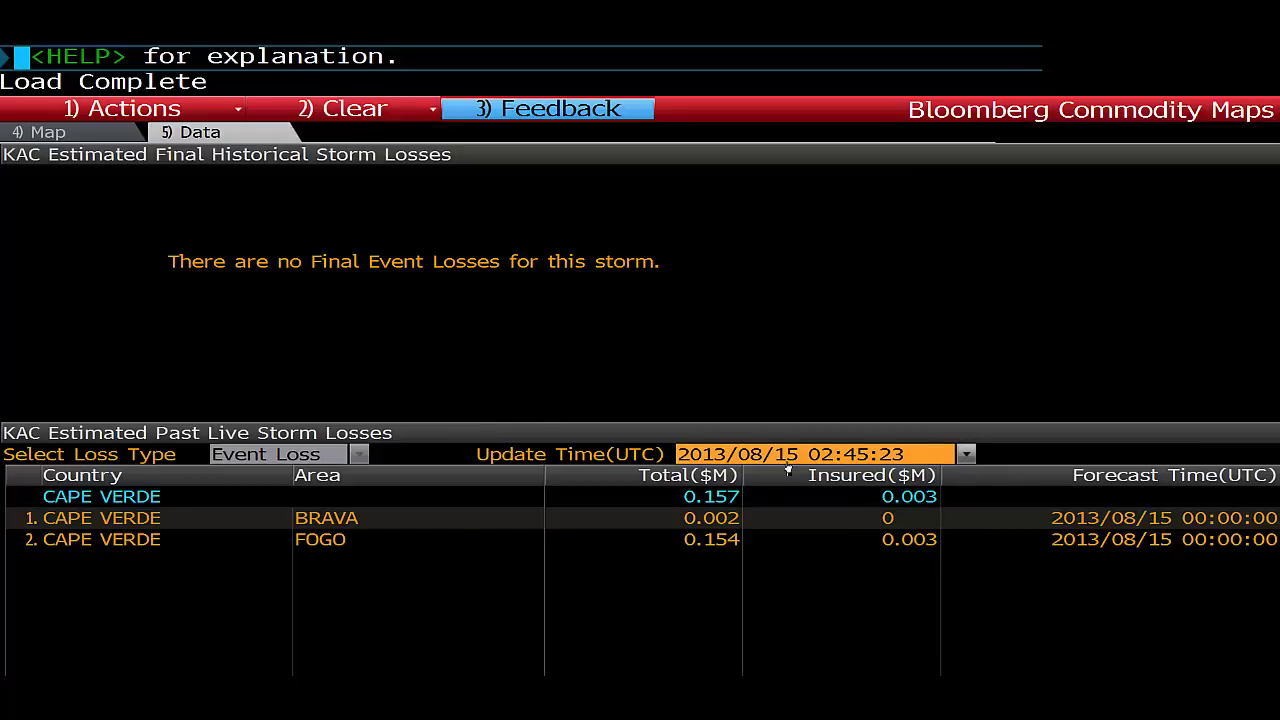
- Go back to the map, zoom out over the Atlantic, and switch off Erin (2013)
{"action": "left_click", "coordinate": [108, 133]}
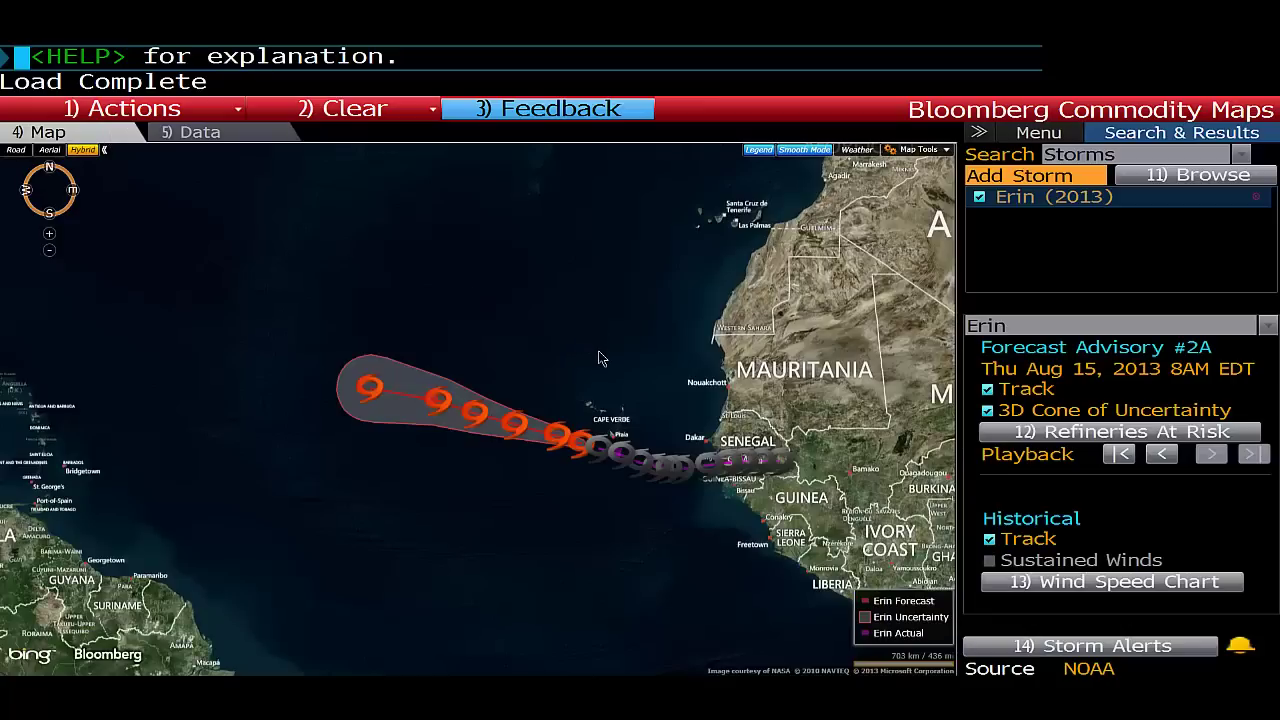
{"action": "left_click_drag", "start_coordinate": [349, 244], "coordinate": [380, 277]}
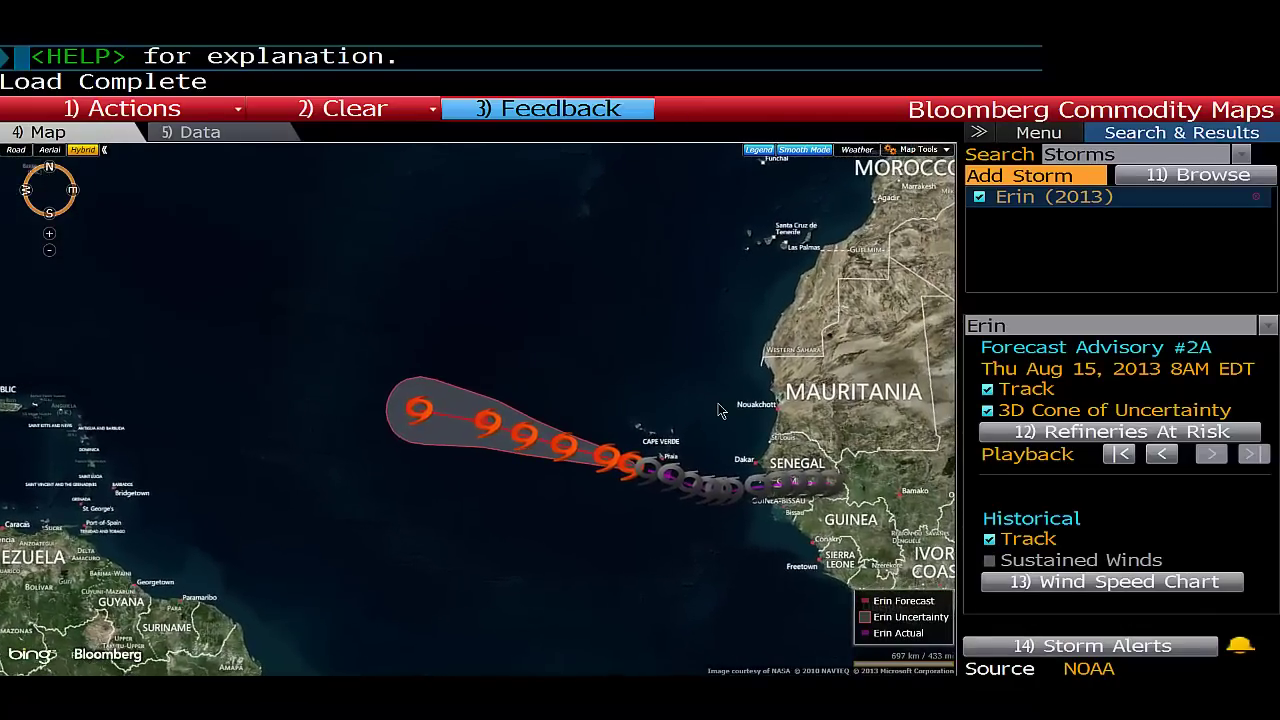
{"action": "scroll", "coordinate": [717, 410], "scroll_direction": "down", "scroll_amount": 1}
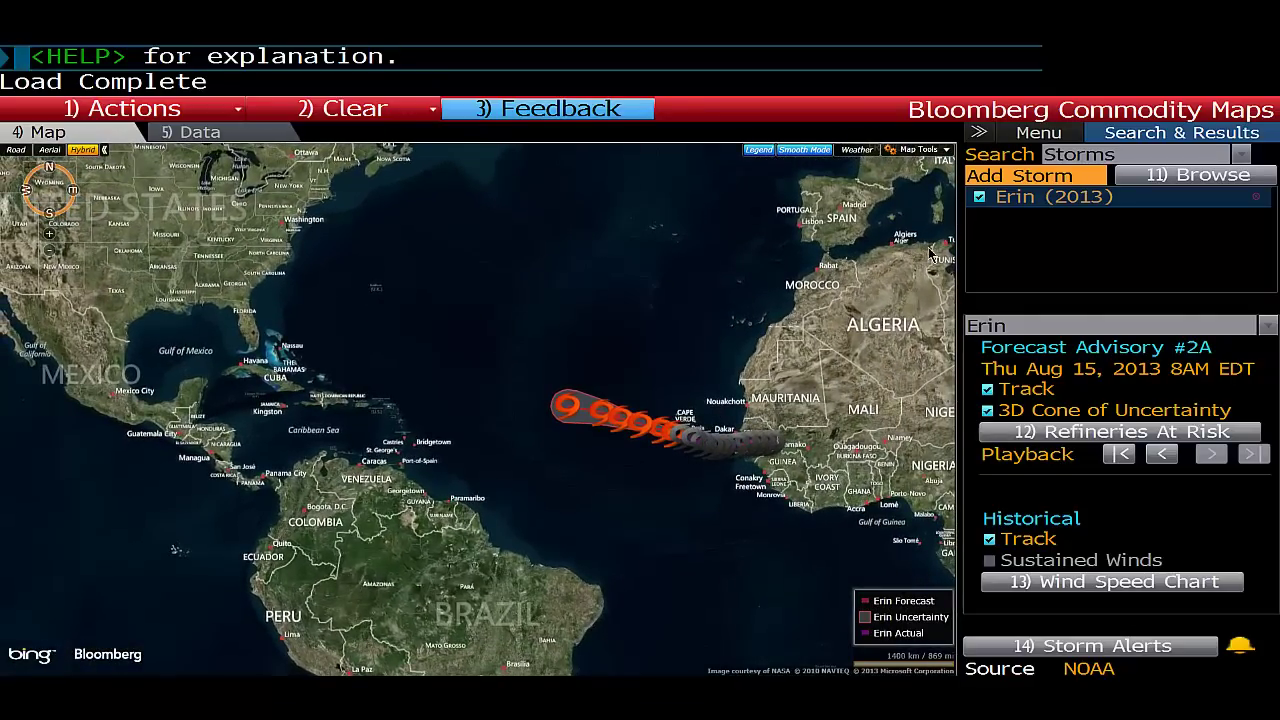
{"action": "left_click", "coordinate": [980, 198]}
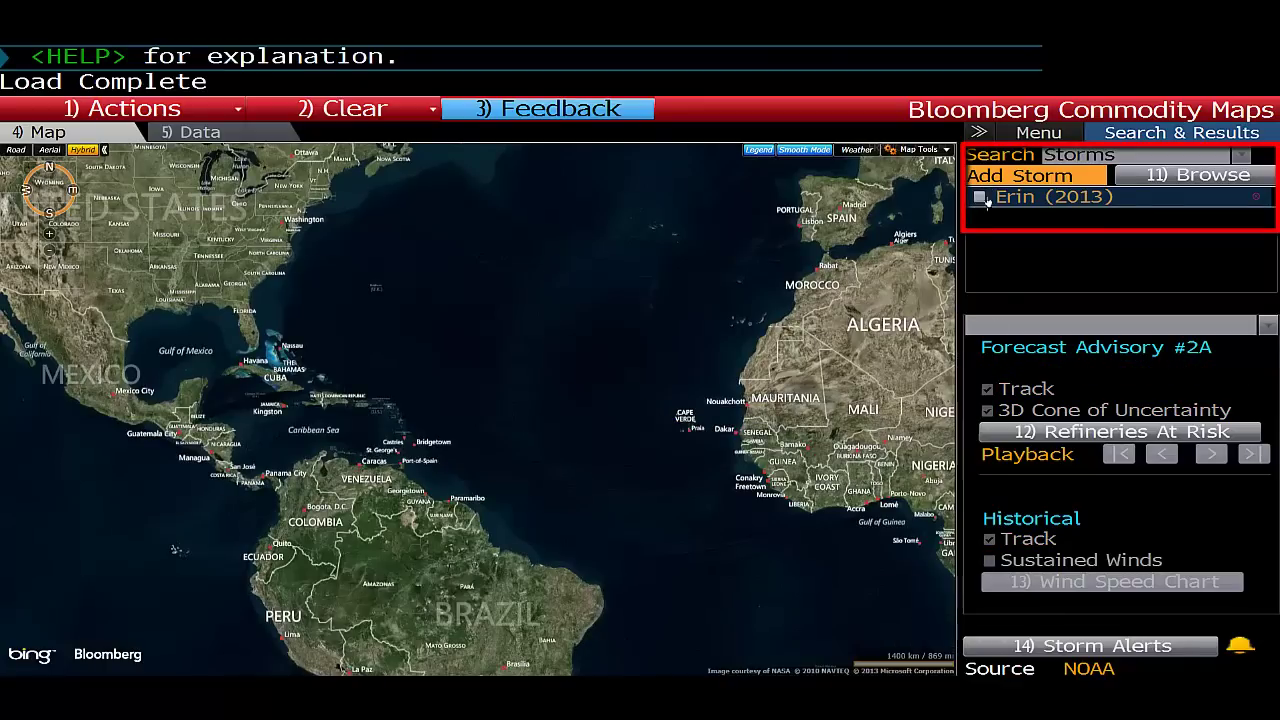
- Add Sandy (2012) from the Browse Storms list to the map
{"action": "left_click", "coordinate": [1162, 180]}
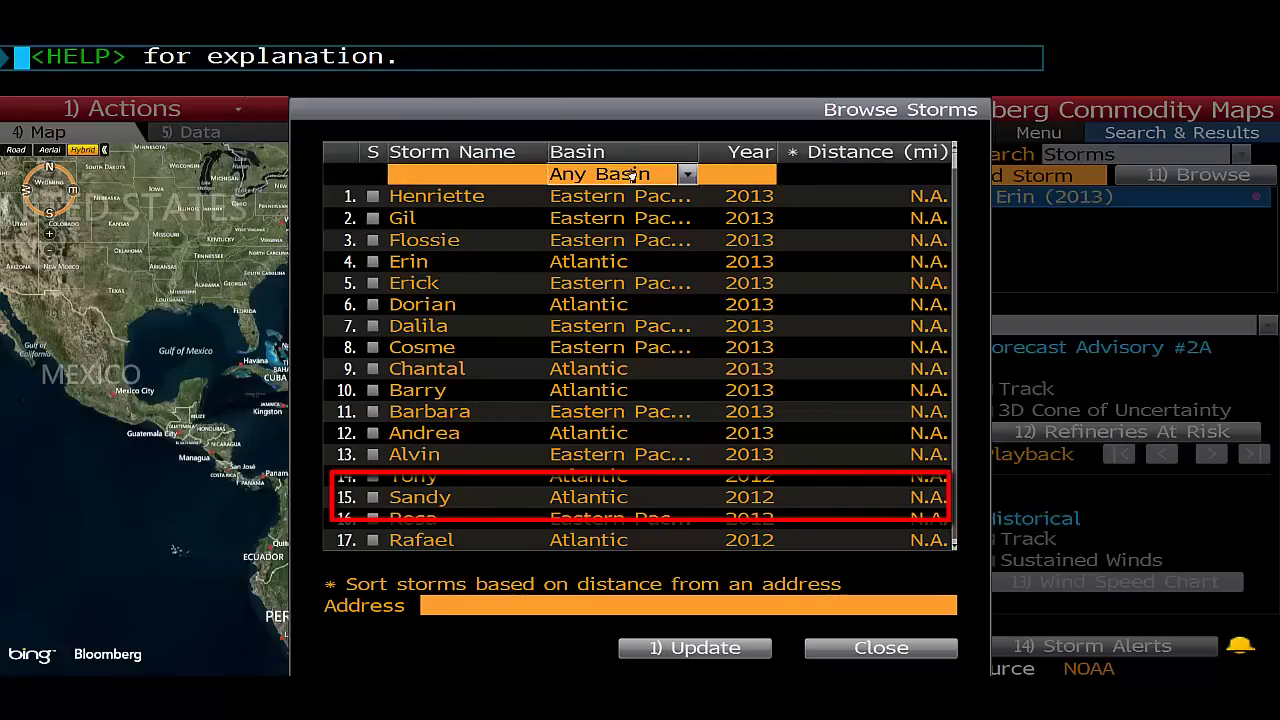
{"action": "left_click", "coordinate": [372, 497]}
{"action": "left_click", "coordinate": [733, 655]}
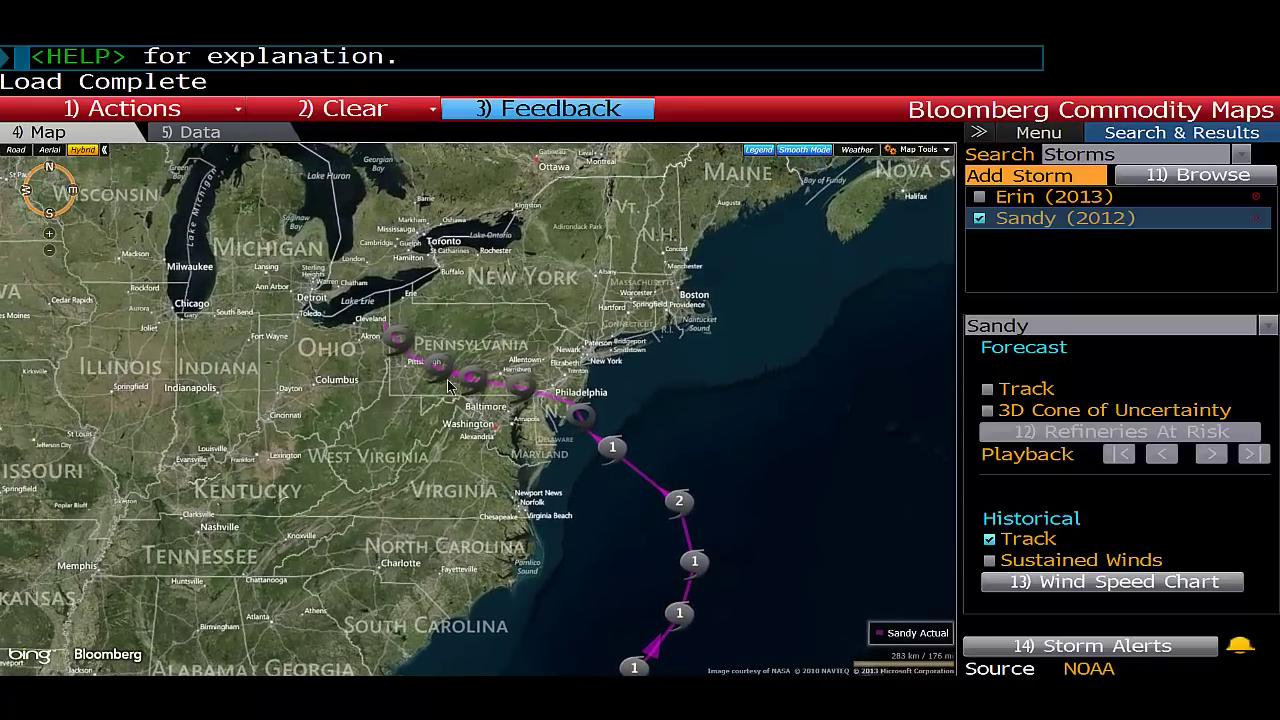
- Zoom out so Sandy's track shows from the Bahamas up the Atlantic coast
{"action": "scroll", "coordinate": [700, 400], "scroll_direction": "down", "scroll_amount": 2}
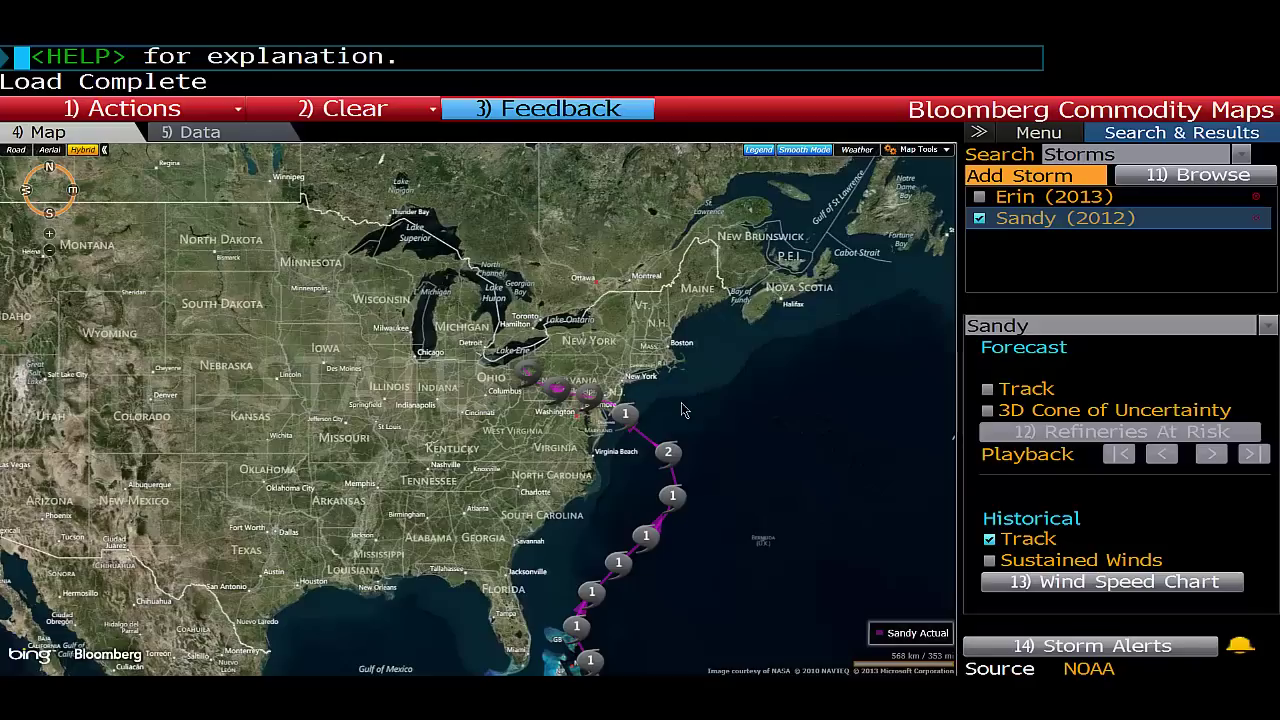
- Review Sandy's loss tables down to the United States rows (13,017.439 $M), then return to the map
{"action": "left_click", "coordinate": [240, 141]}
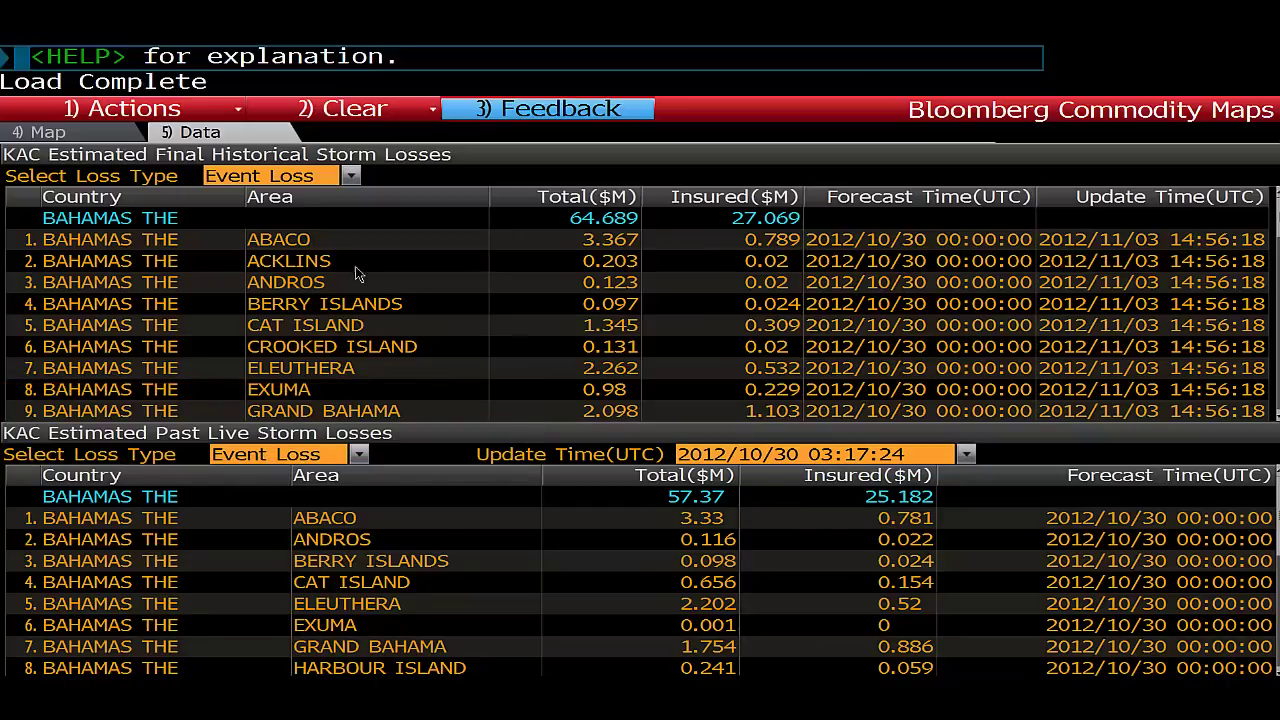
{"action": "scroll", "coordinate": [472, 297], "scroll_direction": "down", "scroll_amount": 10}
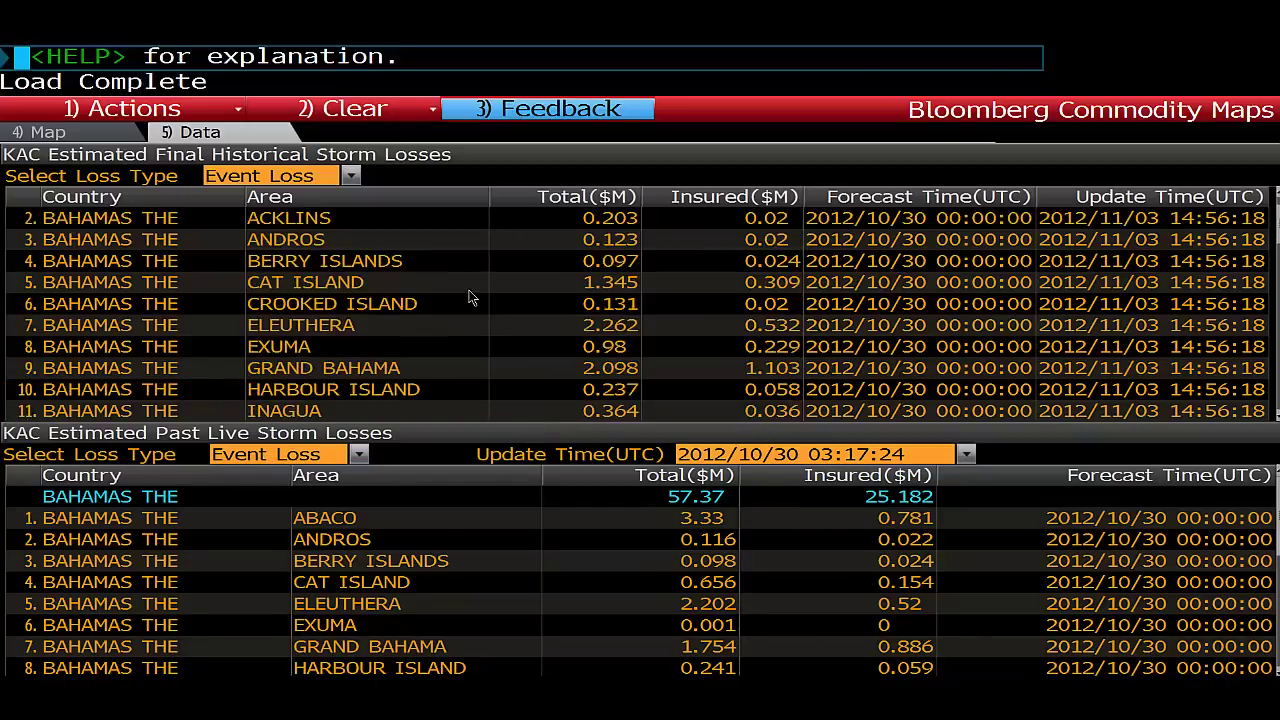
{"action": "scroll", "coordinate": [472, 297], "scroll_direction": "down", "scroll_amount": 10}
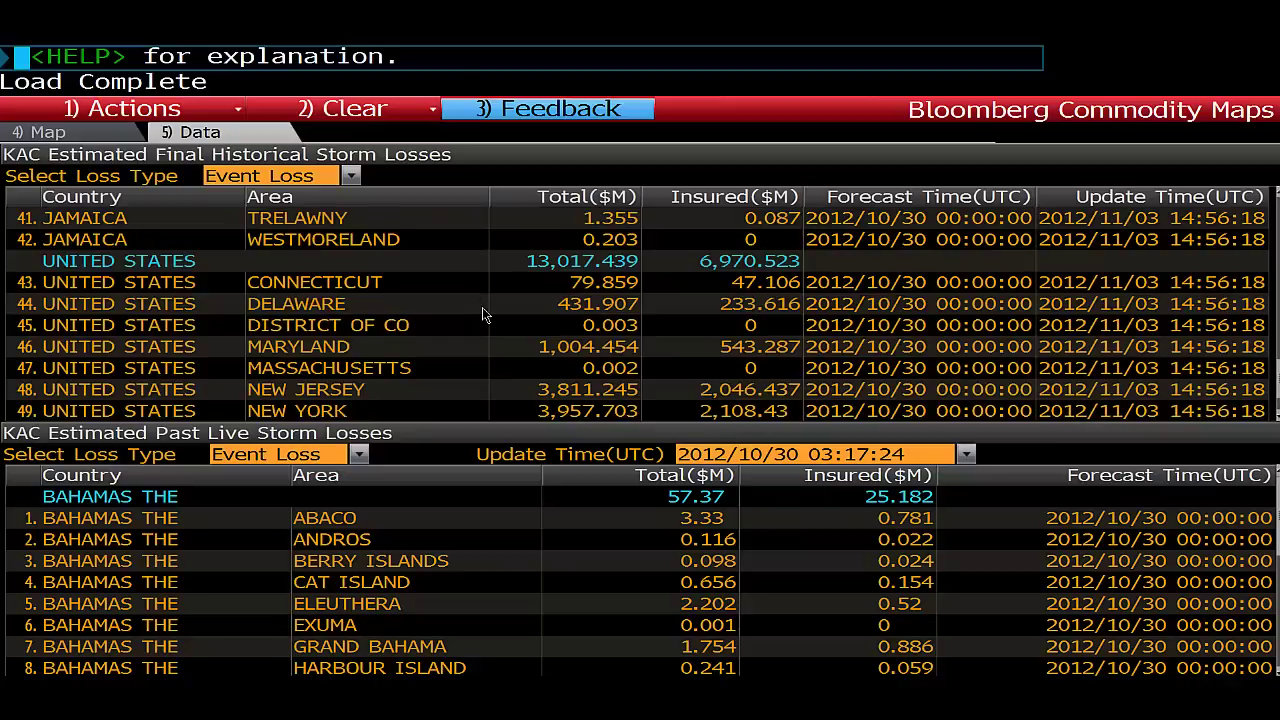
{"action": "scroll", "coordinate": [482, 315], "scroll_direction": "down", "scroll_amount": 1}
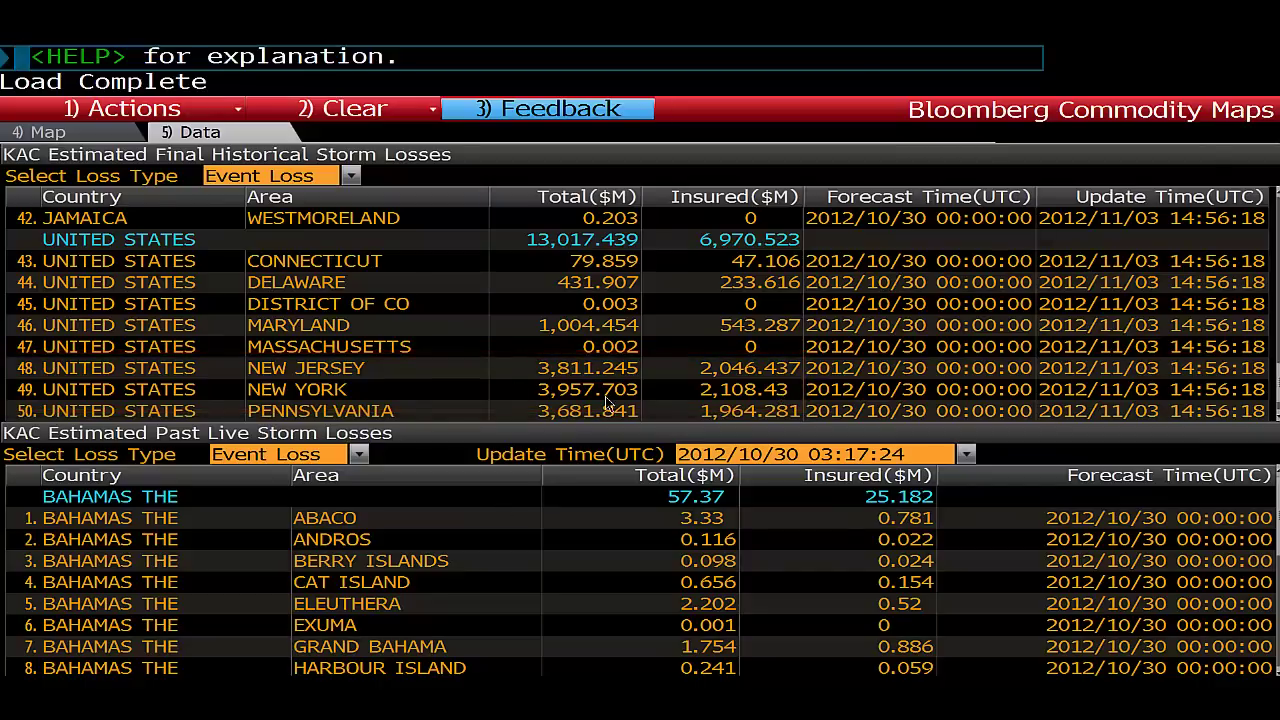
{"action": "left_click", "coordinate": [88, 137]}
- Frame Sandy's full track across North America and bring back the Menu list of map layers
{"action": "left_click_drag", "start_coordinate": [720, 495], "coordinate": [823, 434]}
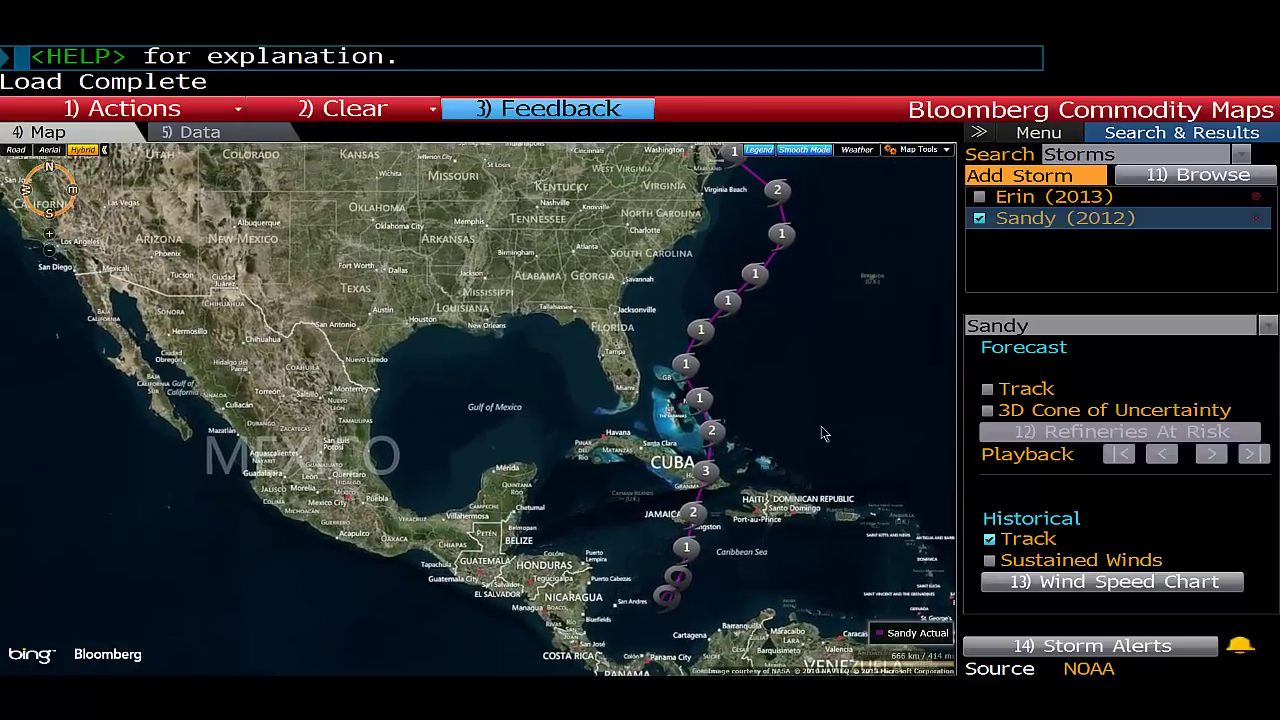
{"action": "scroll", "coordinate": [840, 326], "scroll_direction": "down", "scroll_amount": 2}
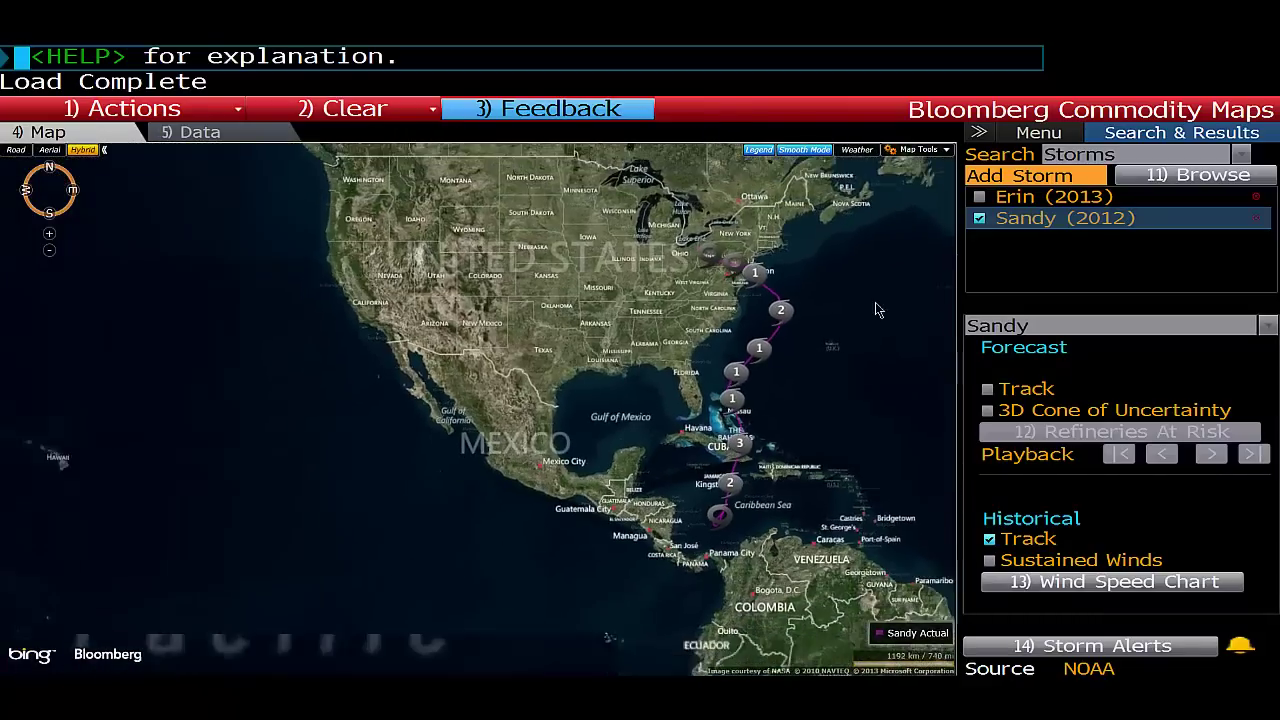
{"action": "left_click_drag", "start_coordinate": [876, 310], "coordinate": [655, 380]}
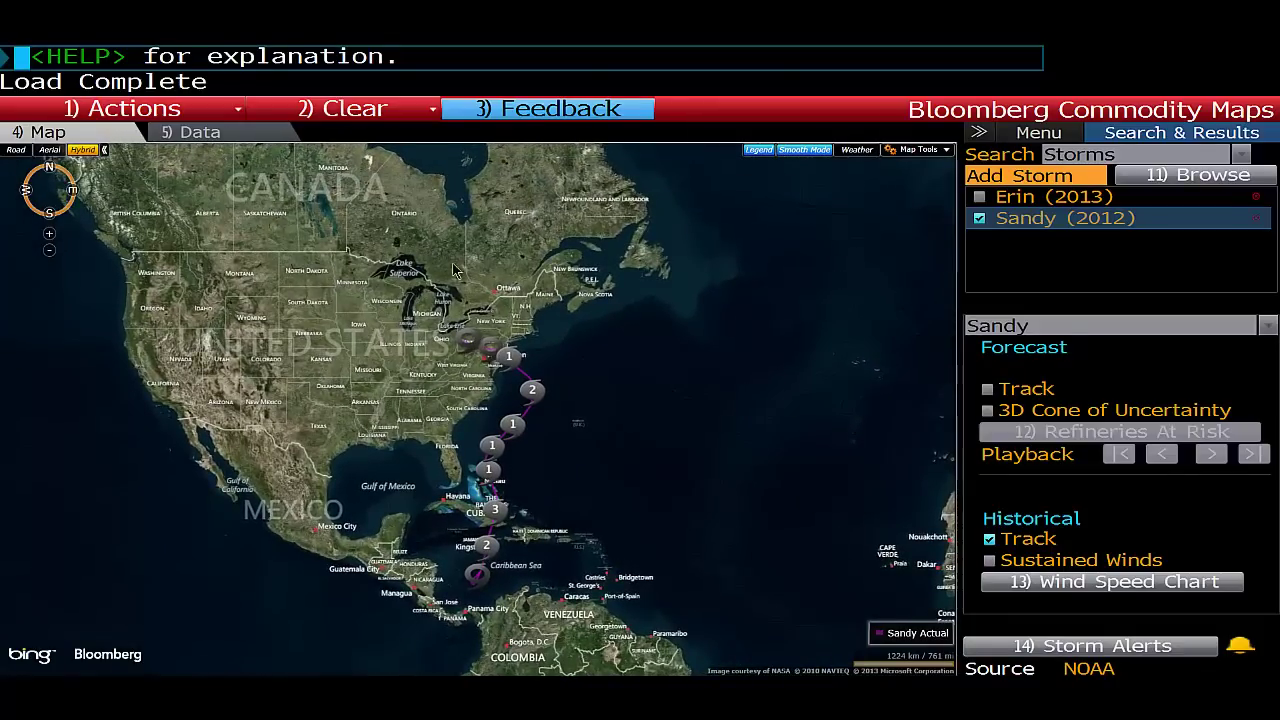
{"action": "left_click", "coordinate": [1018, 133]}
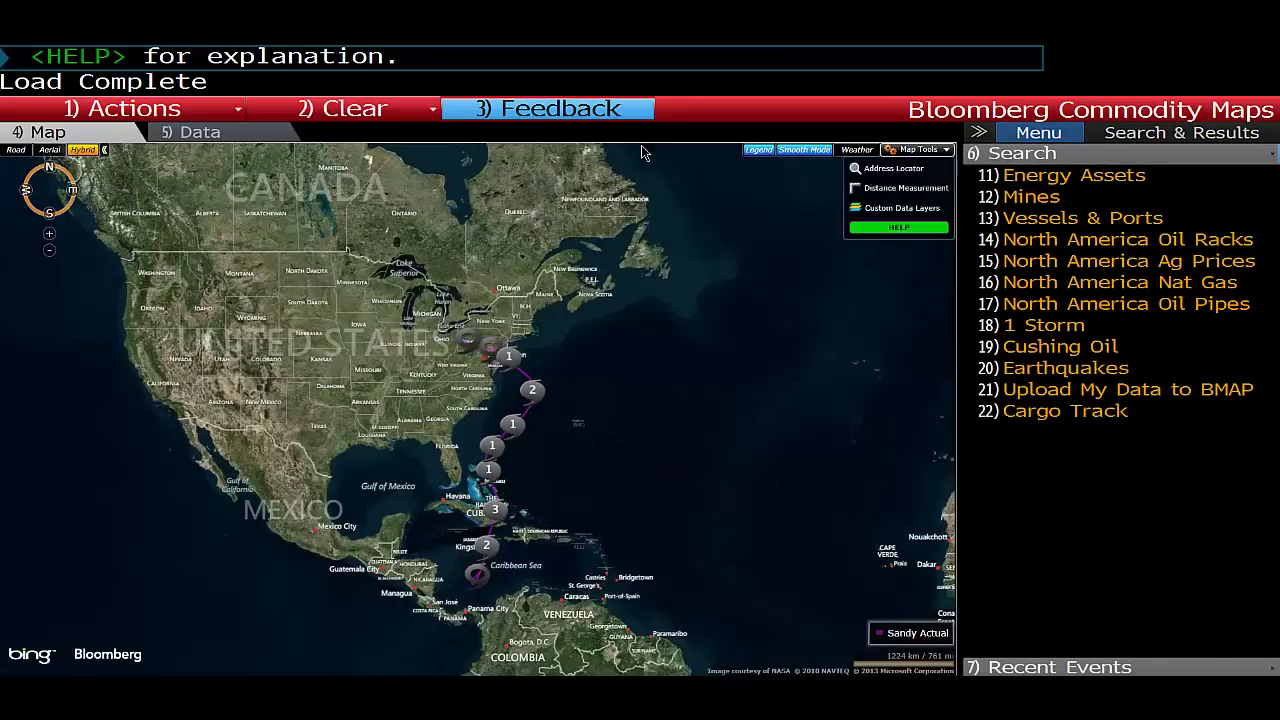
- Clear all storm layers from the map and centre it on North America
{"action": "left_click", "coordinate": [340, 122]}
{"action": "left_click", "coordinate": [342, 137]}
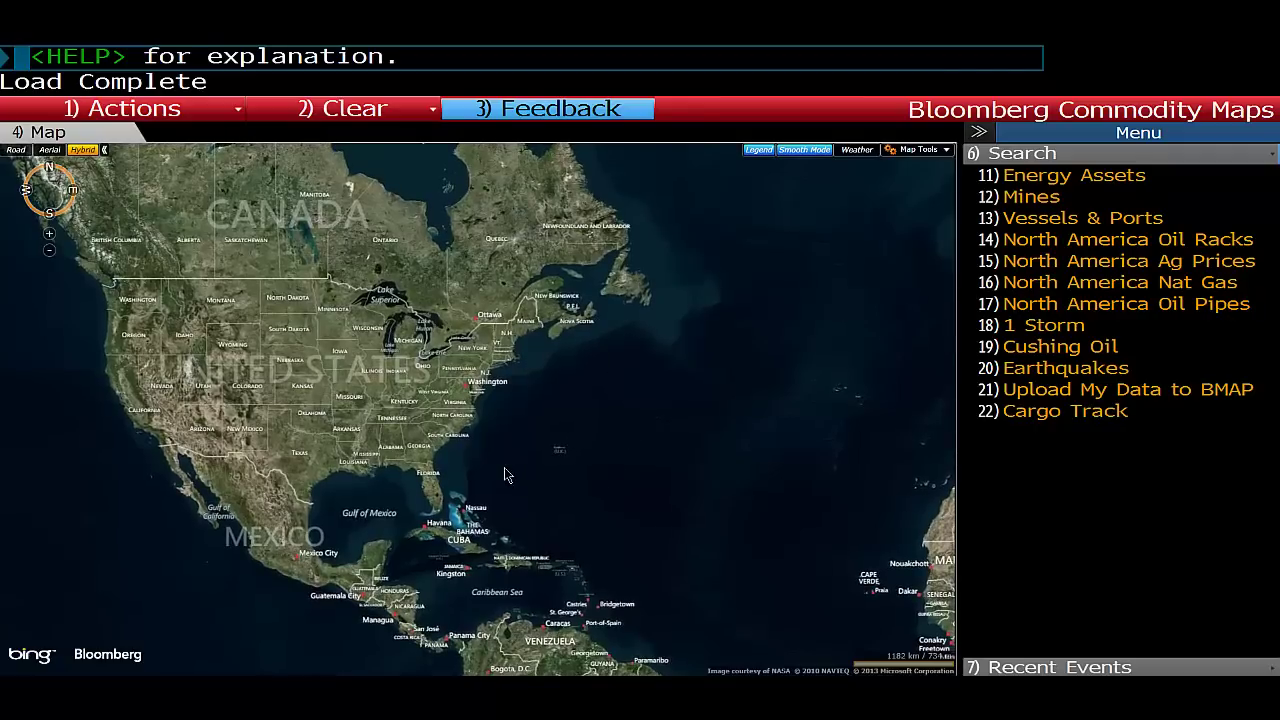
{"action": "left_click_drag", "start_coordinate": [576, 449], "coordinate": [680, 581]}
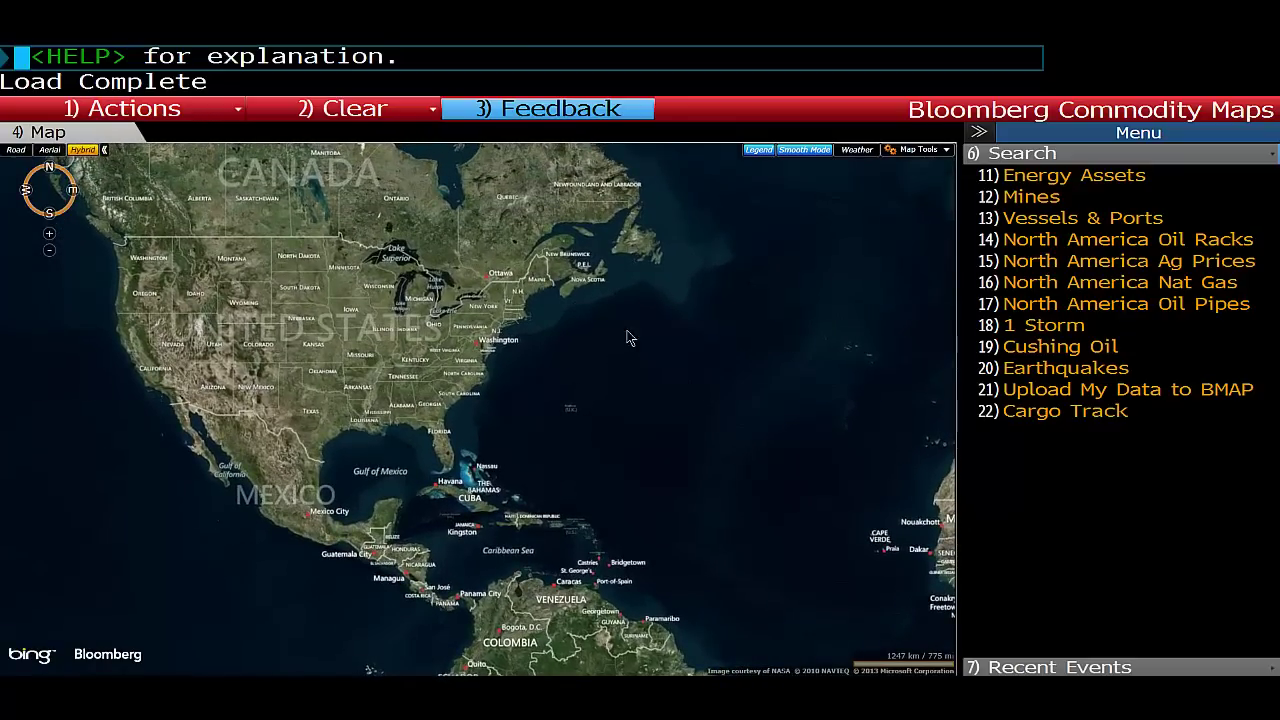
- In the Vessel and Port Wizard, set the Name criterion to QUEEN MARY 2 and apply it
{"action": "left_click", "coordinate": [1031, 222]}
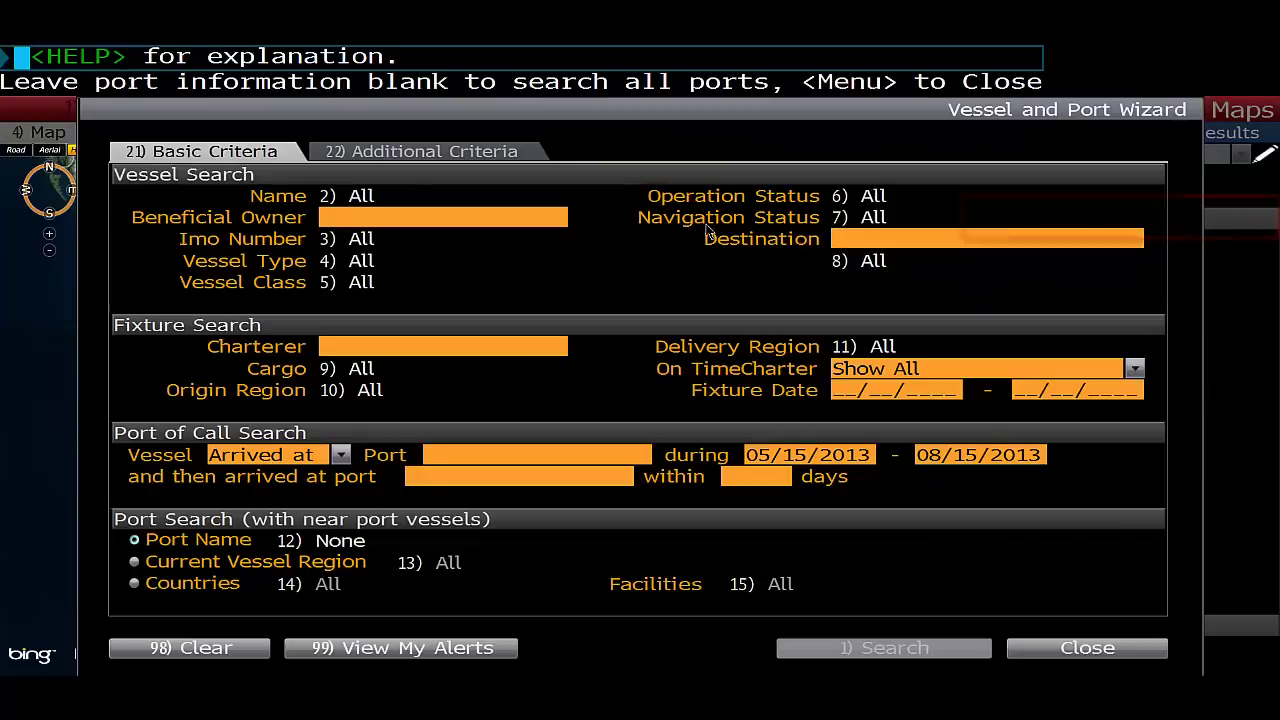
{"action": "left_click", "coordinate": [405, 197]}
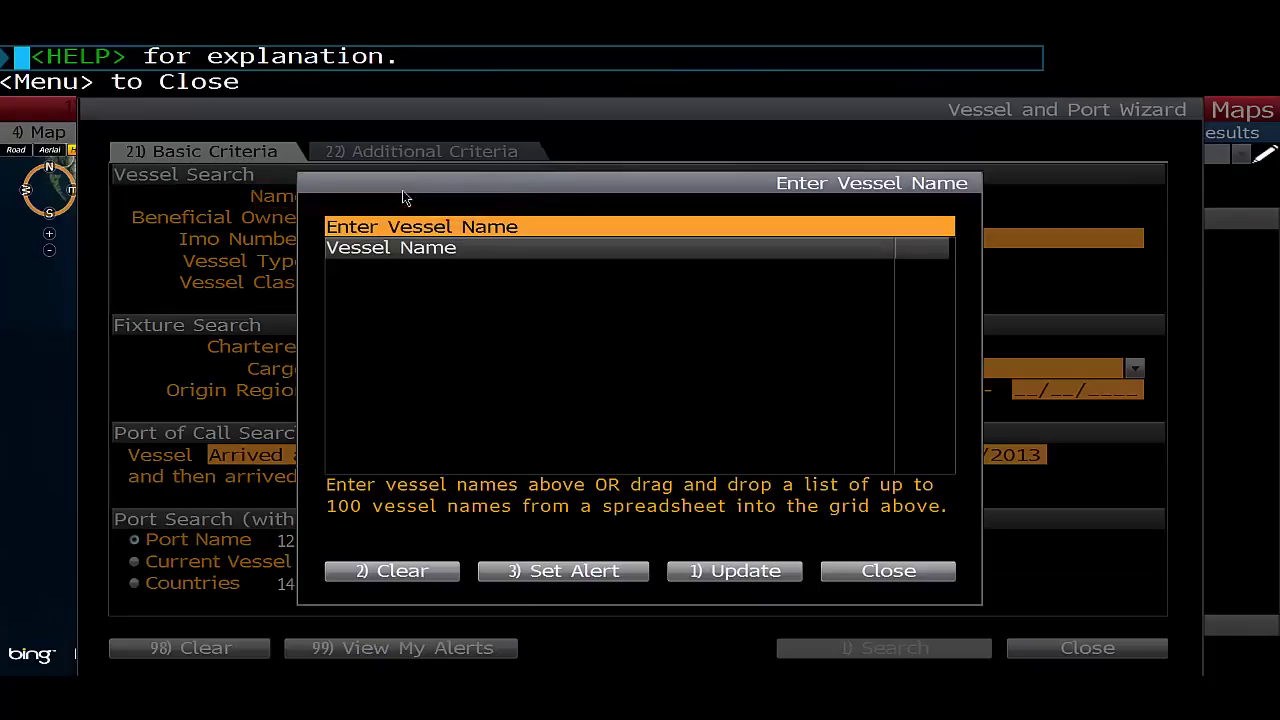
{"action": "left_click", "coordinate": [422, 227]}
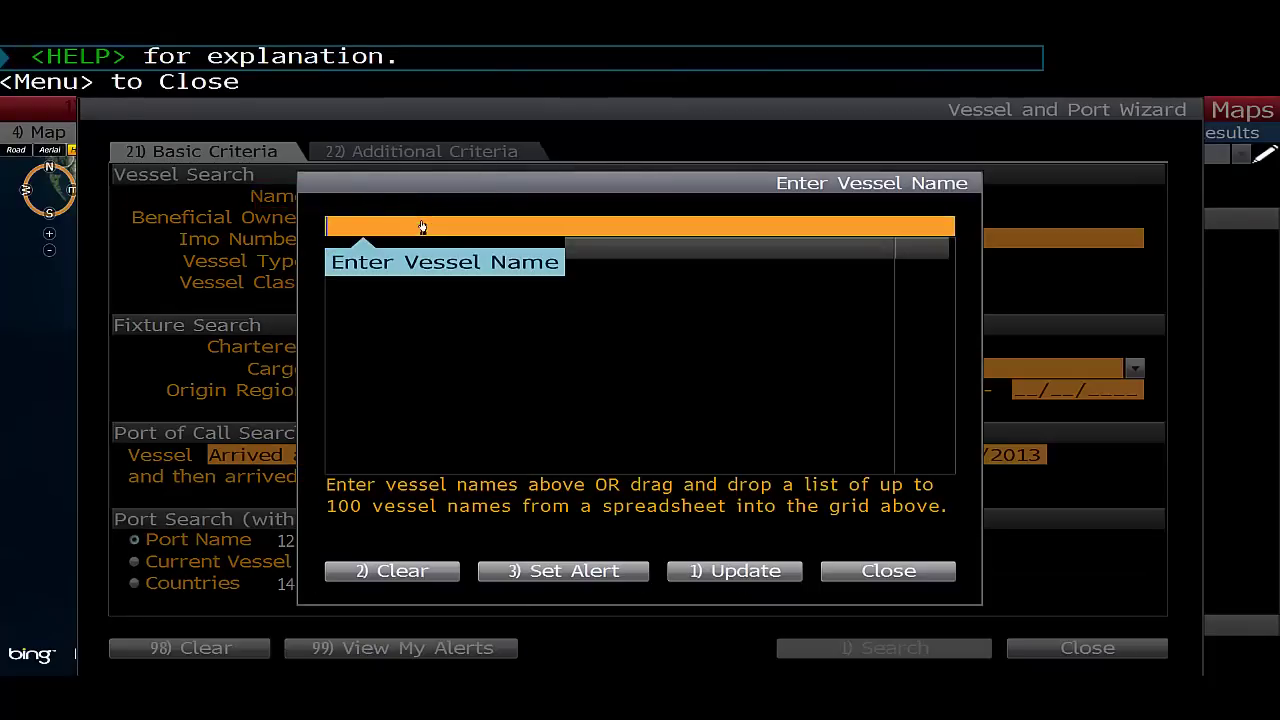
{"action": "type", "text": "queen ma"}
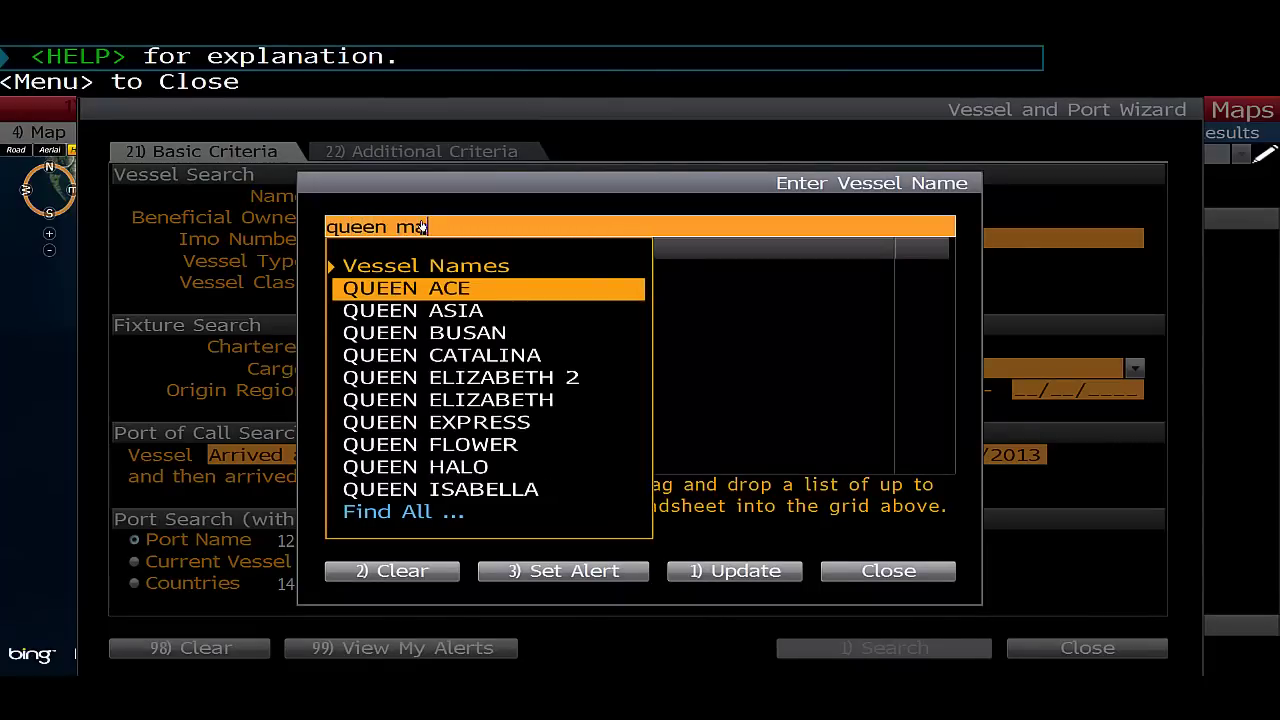
{"action": "key", "text": "Return"}
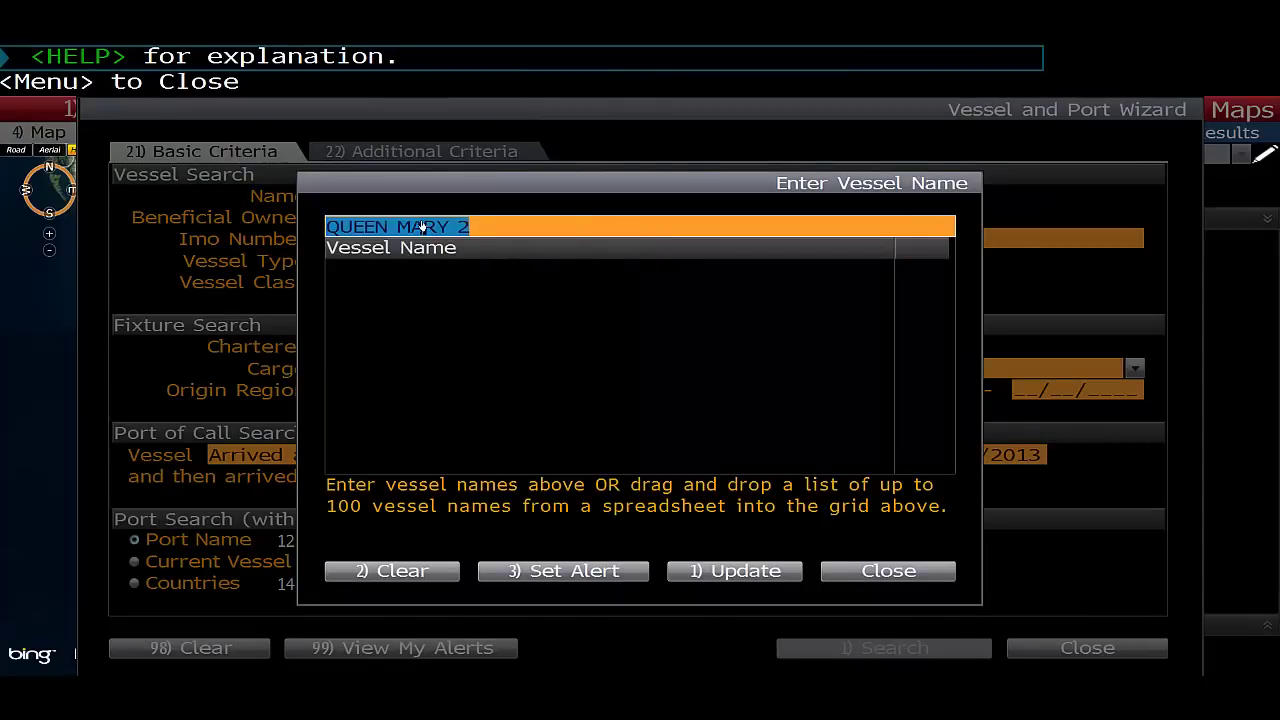
{"action": "left_click", "coordinate": [740, 575]}
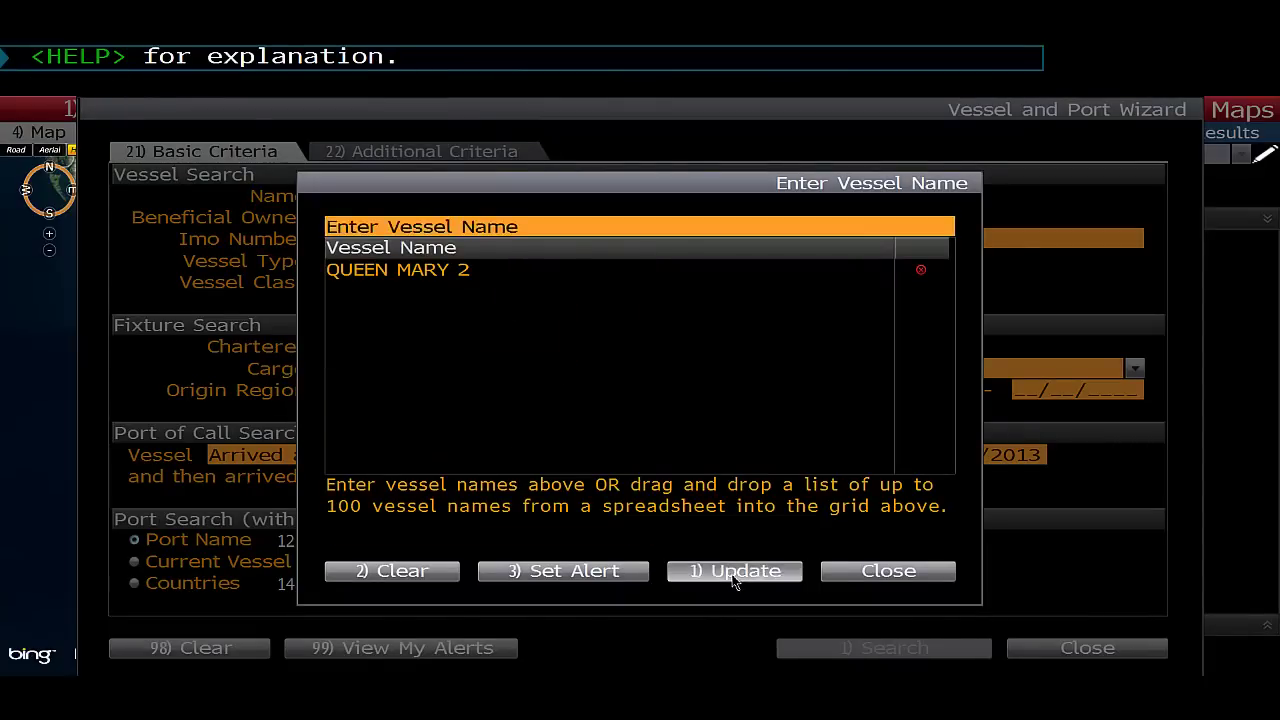
- Map QUEEN MARY 2 at Red Hook, New York, and open its vessel history (last 7 days)
{"action": "left_click", "coordinate": [842, 641]}
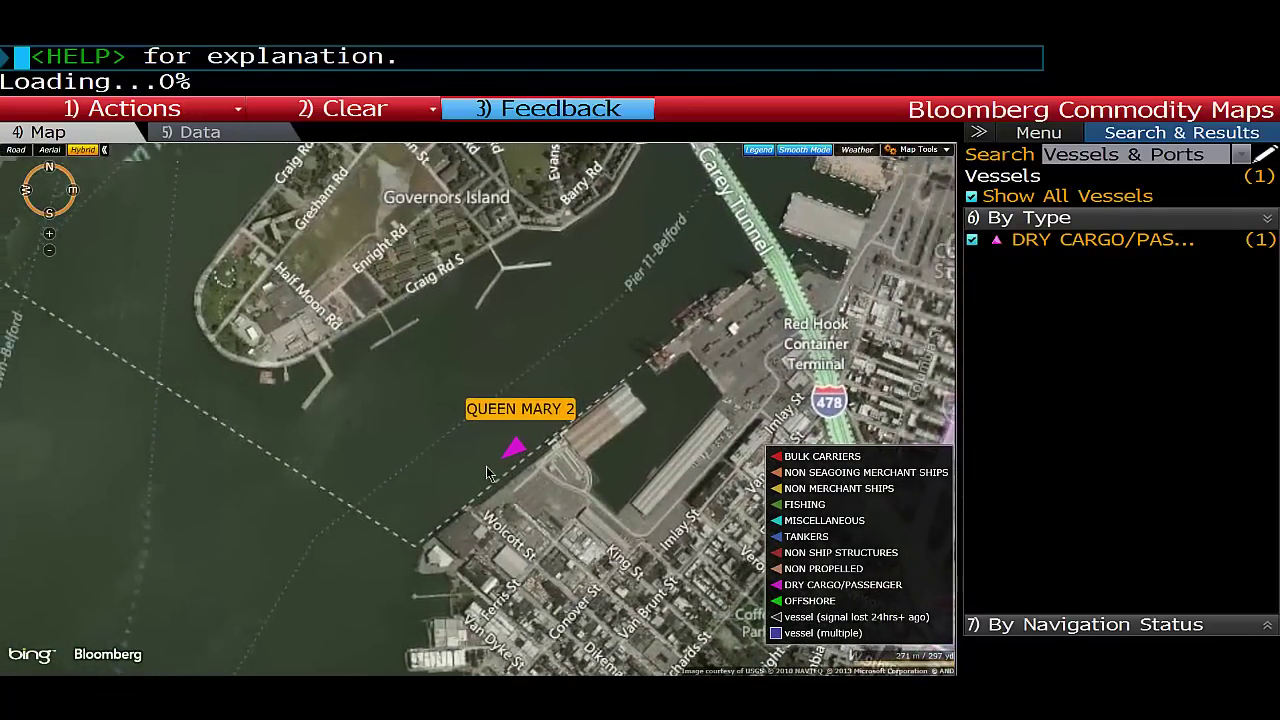
{"action": "mouse_move", "coordinate": [523, 458]}
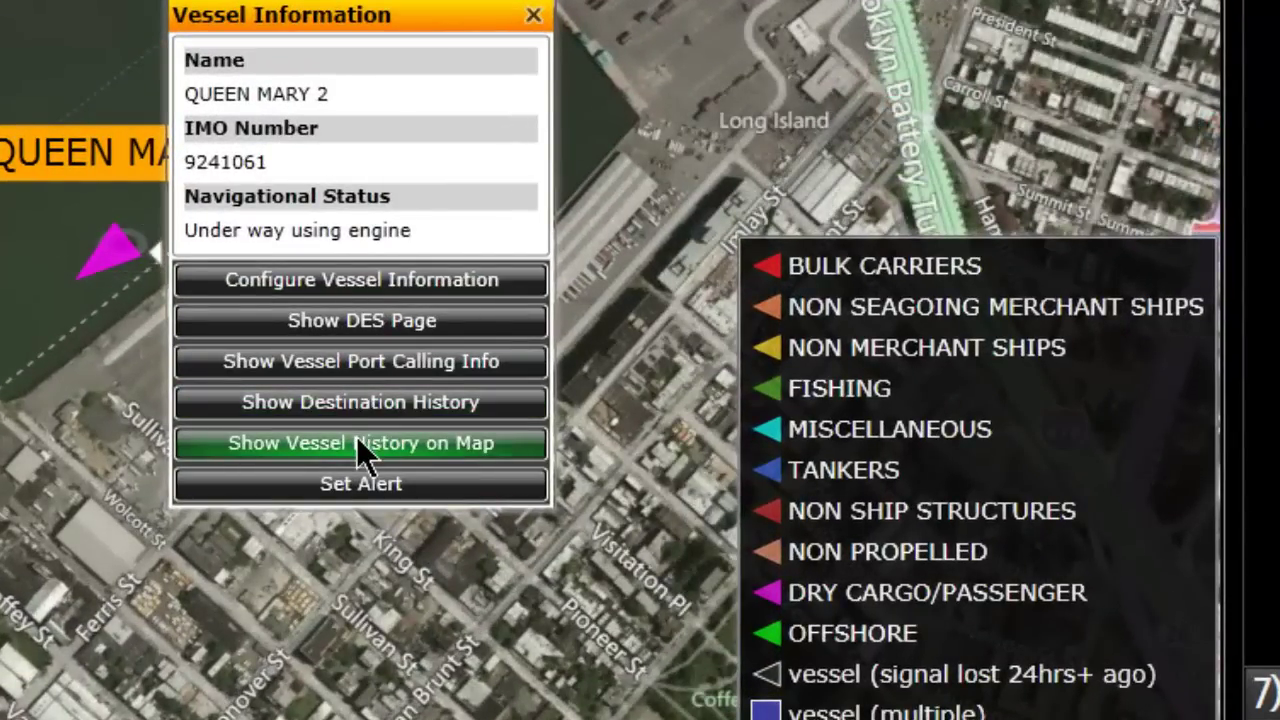
{"action": "left_click", "coordinate": [356, 443]}
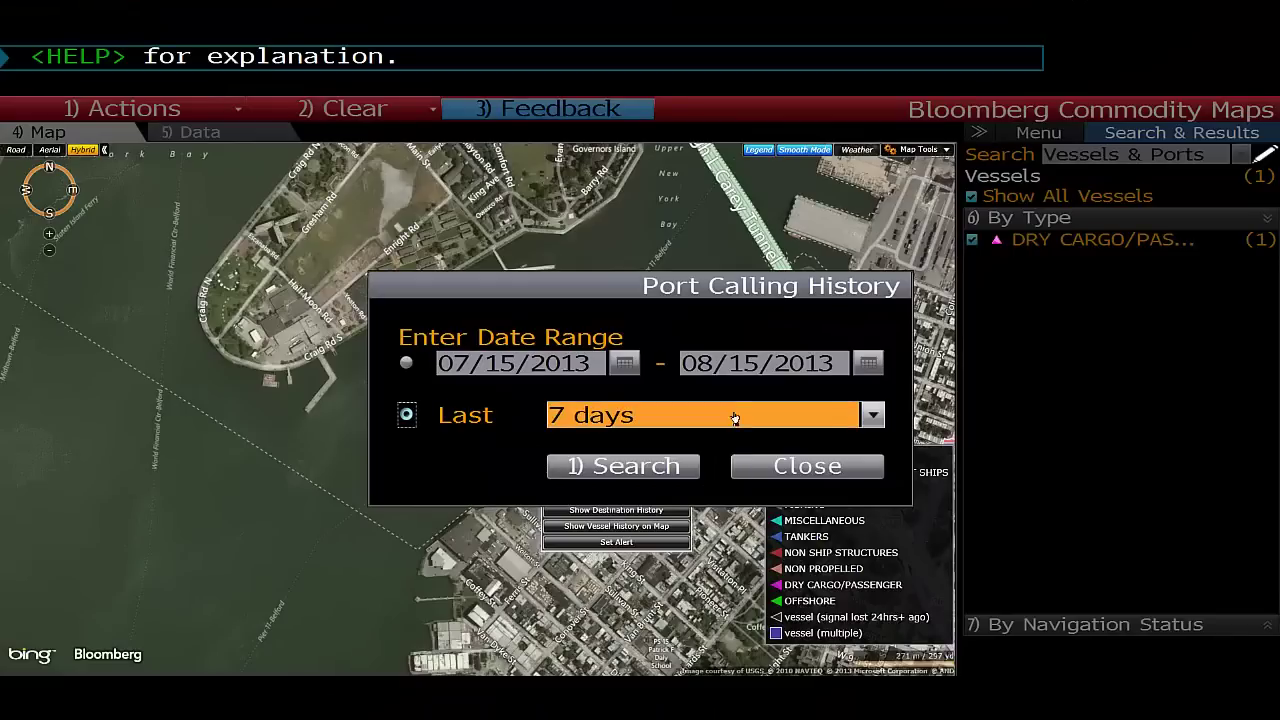
- Plot QUEEN MARY 2's 14-day history track and pan to frame the Atlantic crossing
{"action": "left_click", "coordinate": [833, 414]}
{"action": "left_click", "coordinate": [632, 478]}
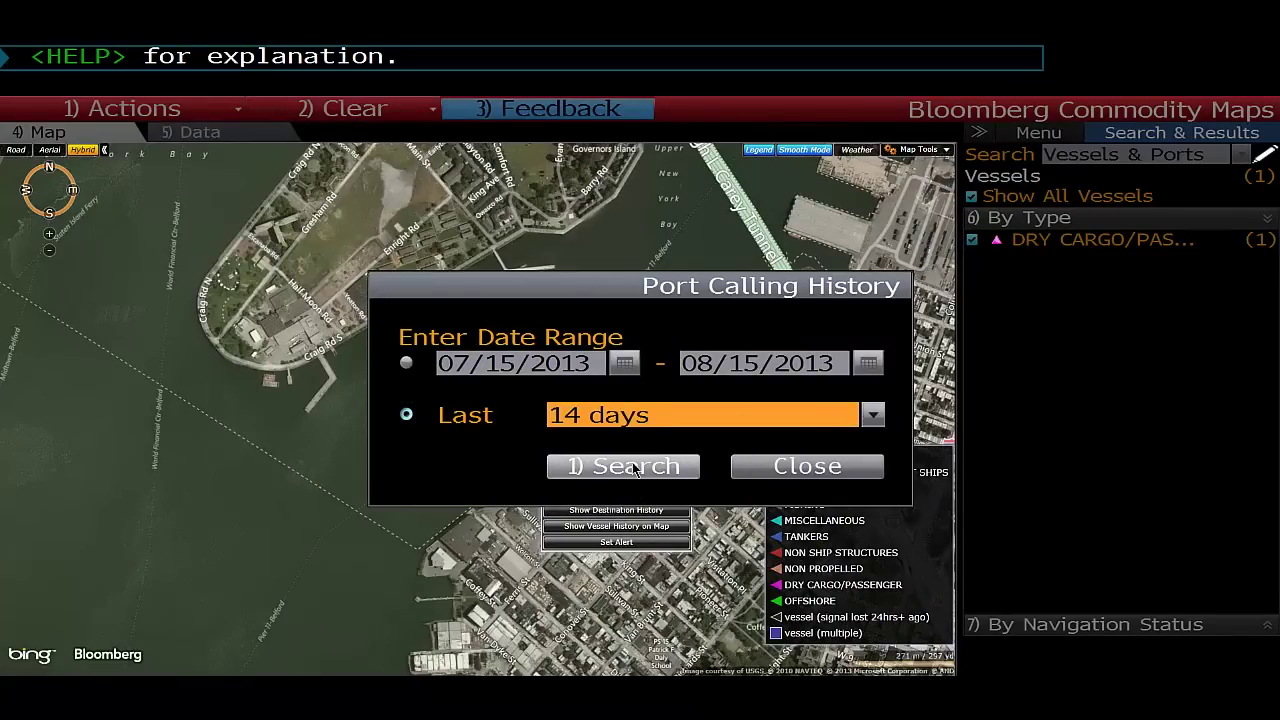
{"action": "left_click", "coordinate": [634, 470]}
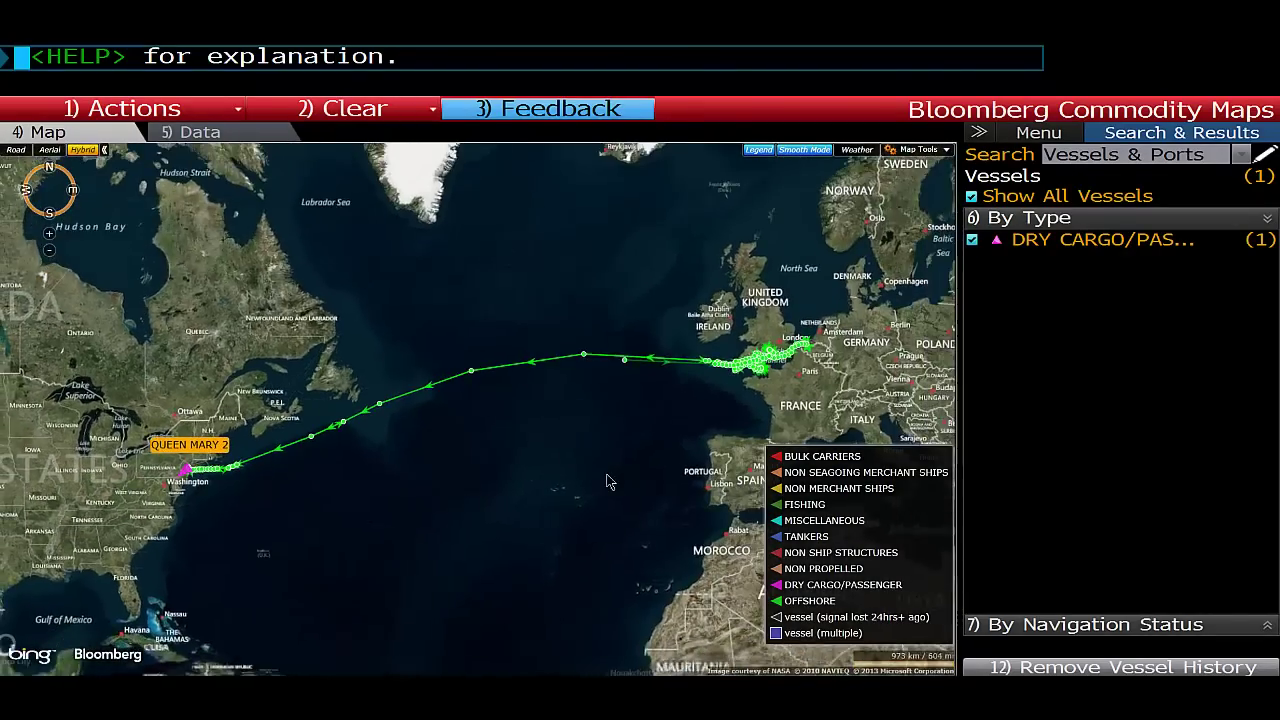
{"action": "left_click_drag", "start_coordinate": [447, 485], "coordinate": [635, 375]}
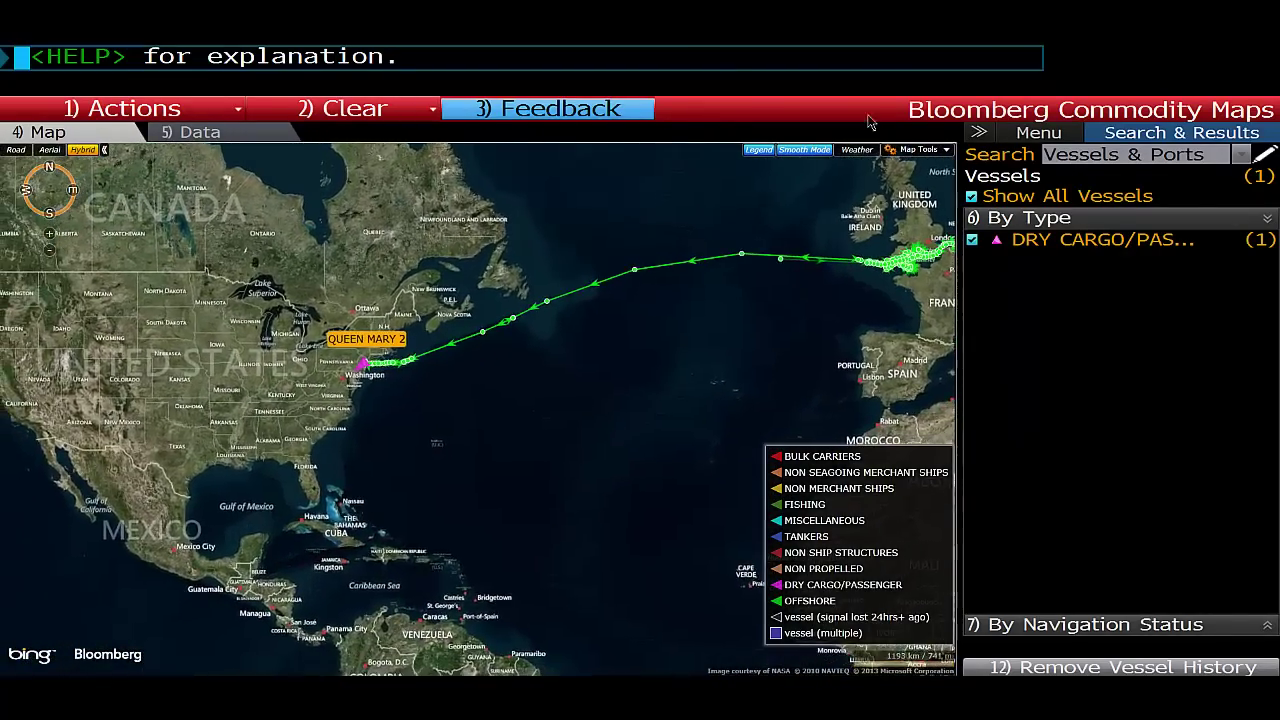
- Clear the vessel track and all other layers from the map with Clear All
{"action": "left_click", "coordinate": [1033, 135]}
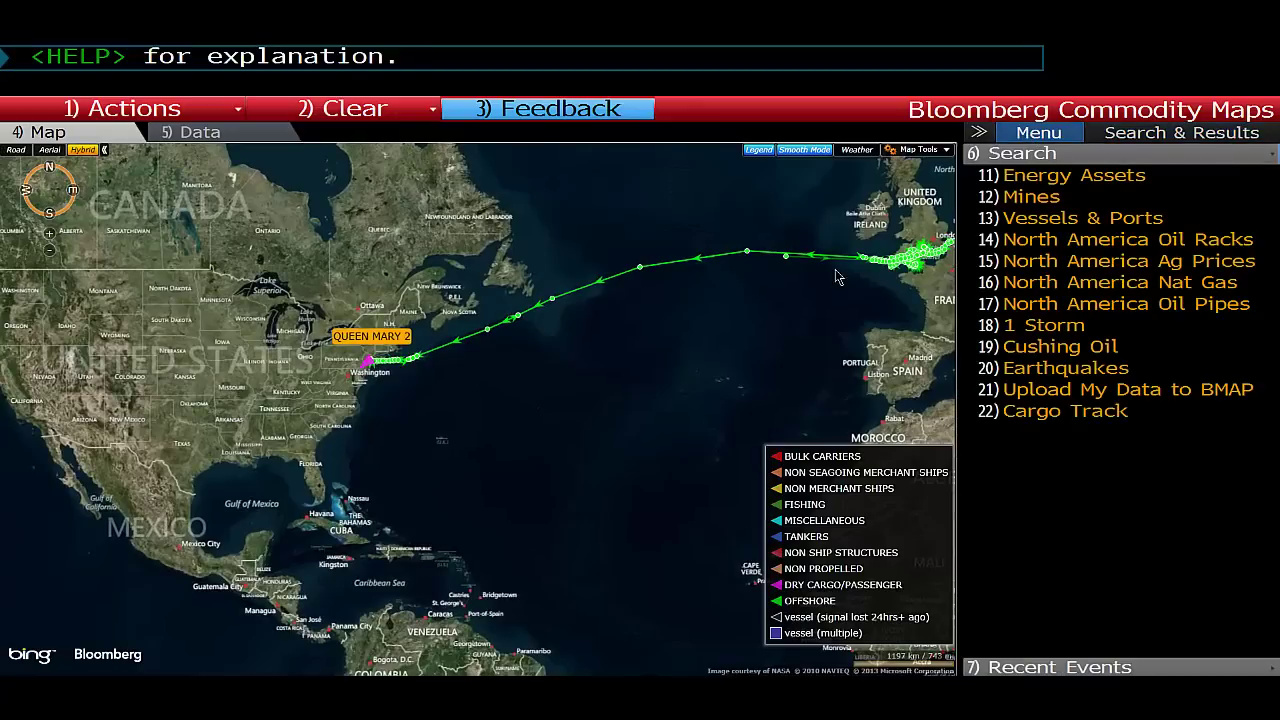
{"action": "scroll", "coordinate": [705, 355], "scroll_direction": "down", "scroll_amount": 1}
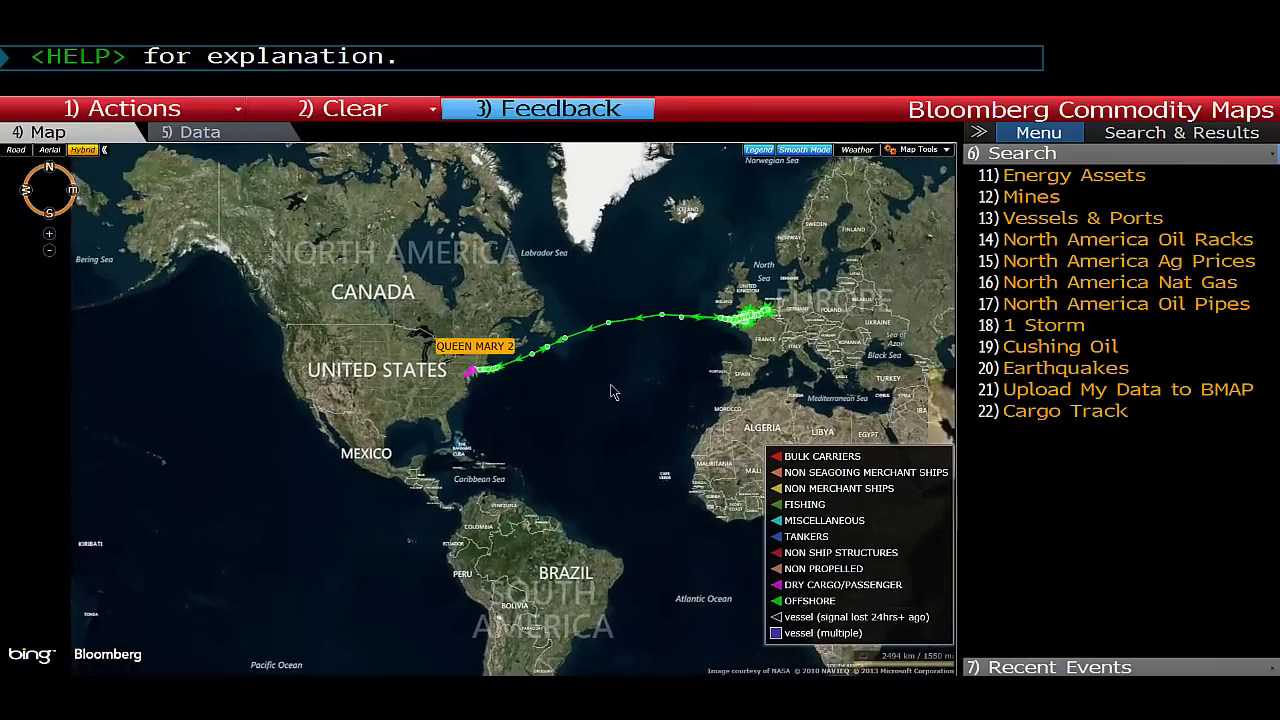
{"action": "left_click", "coordinate": [340, 108]}
{"action": "left_click", "coordinate": [338, 137]}
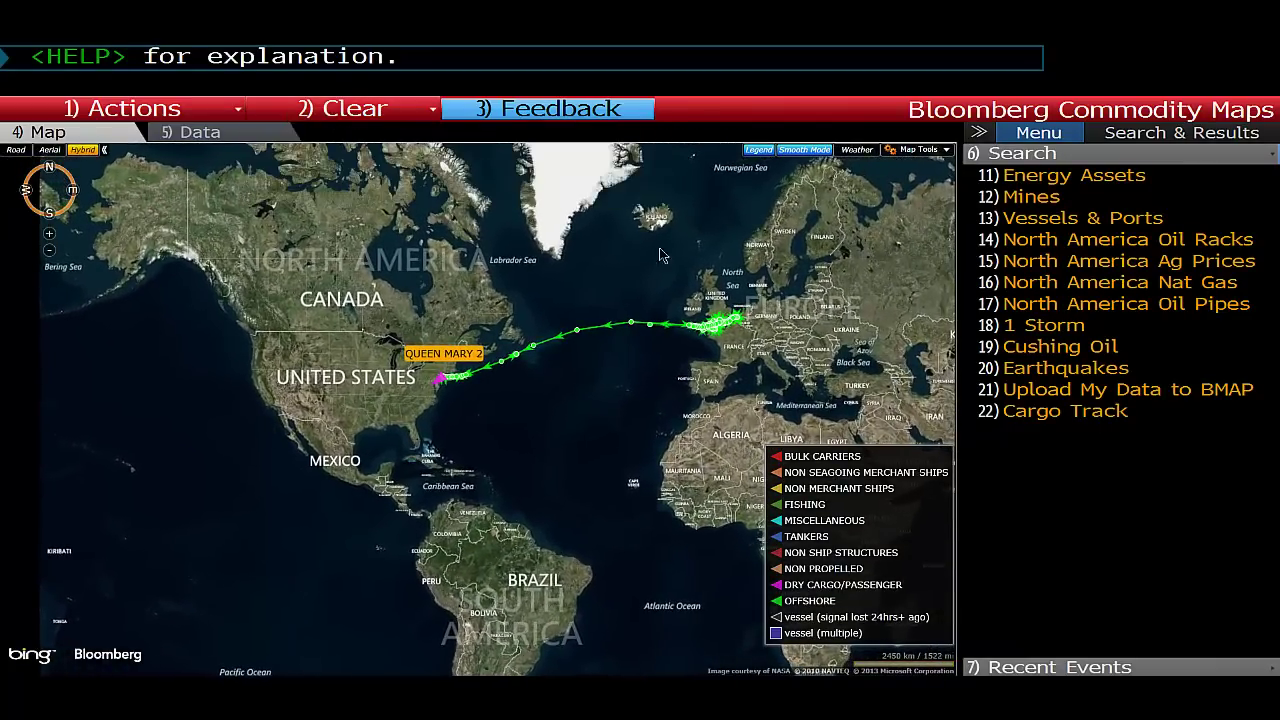
- Show Earthquakes with economic loss estimates from the last 30 days, then open China's quake summary
{"action": "left_click", "coordinate": [1053, 370]}
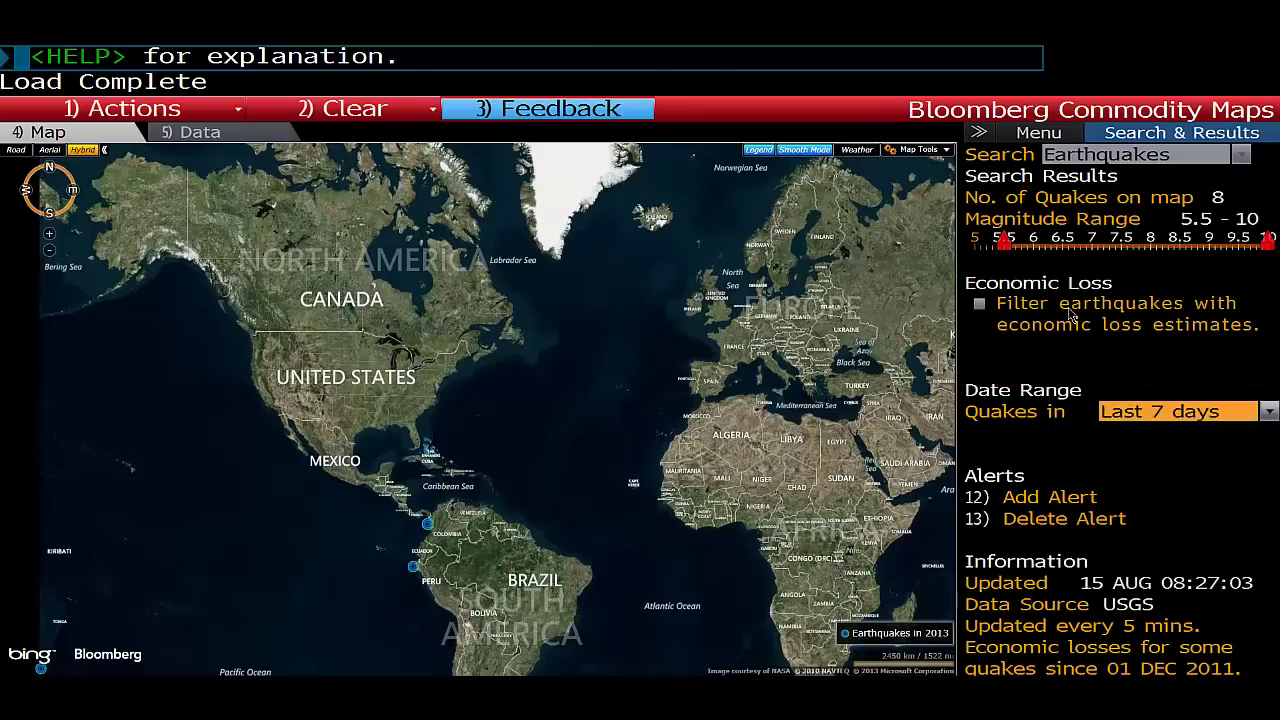
{"action": "left_click", "coordinate": [980, 304]}
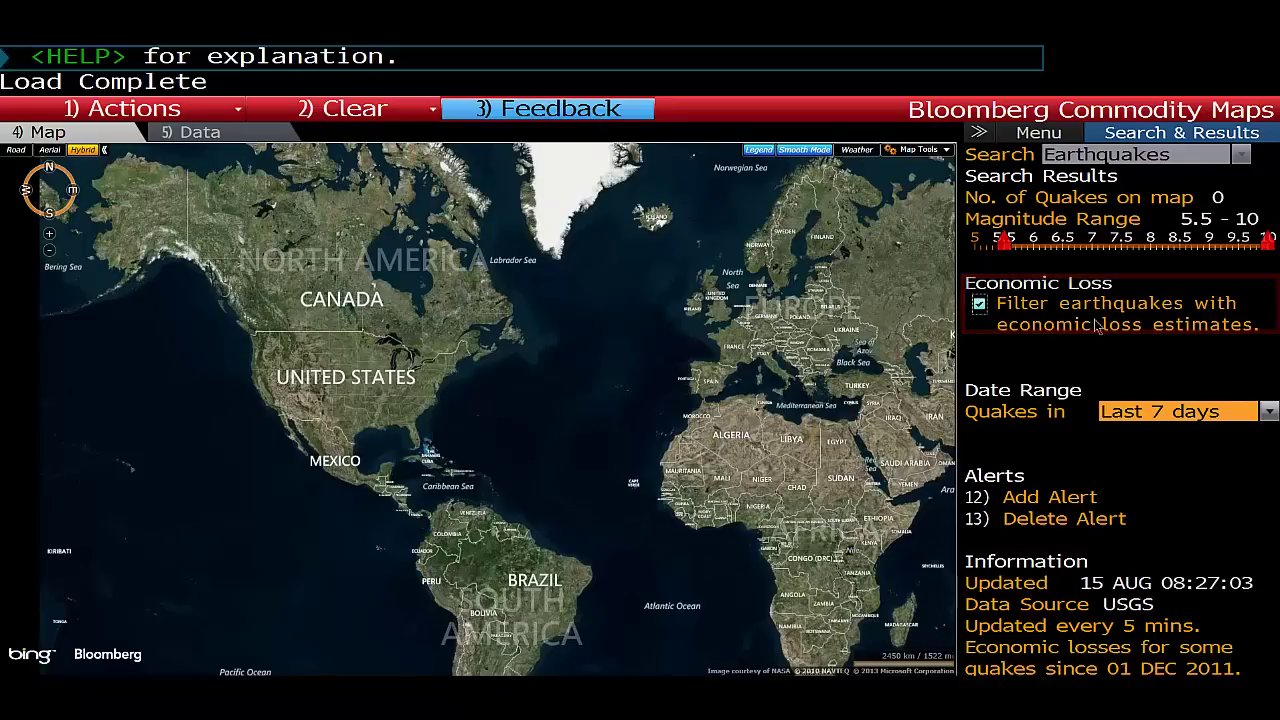
{"action": "left_click", "coordinate": [1235, 419]}
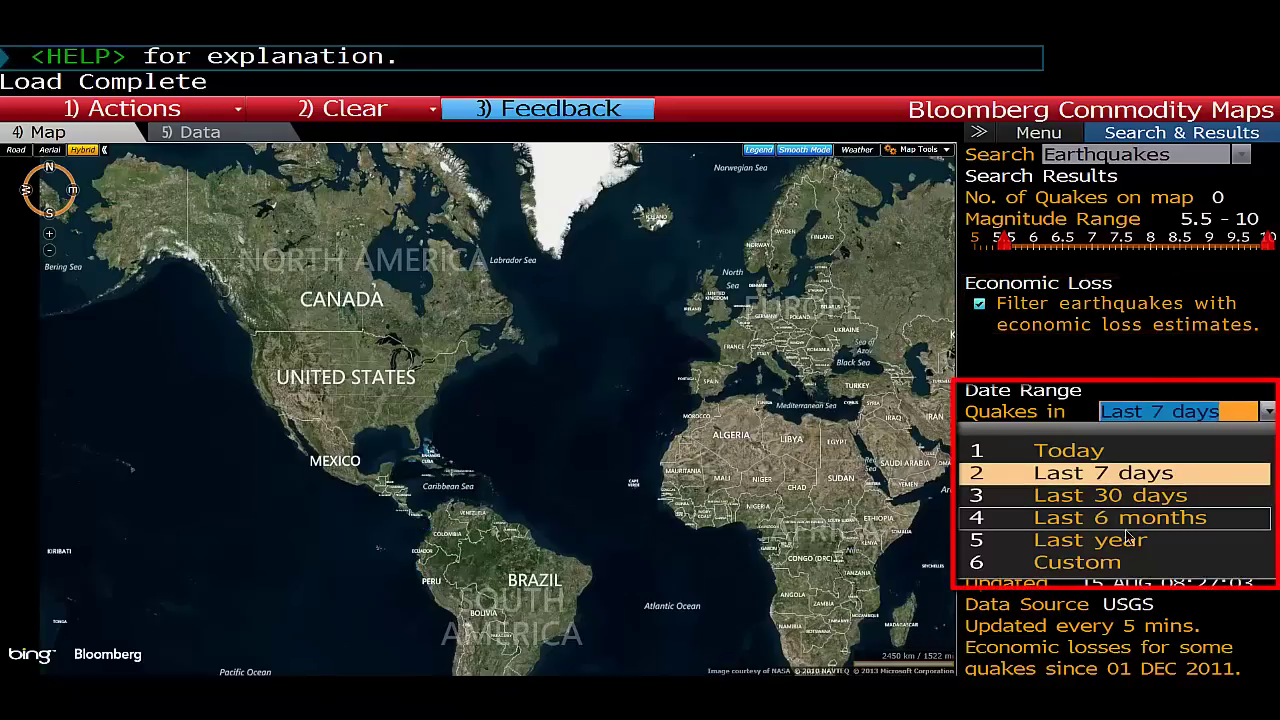
{"action": "left_click", "coordinate": [1128, 496]}
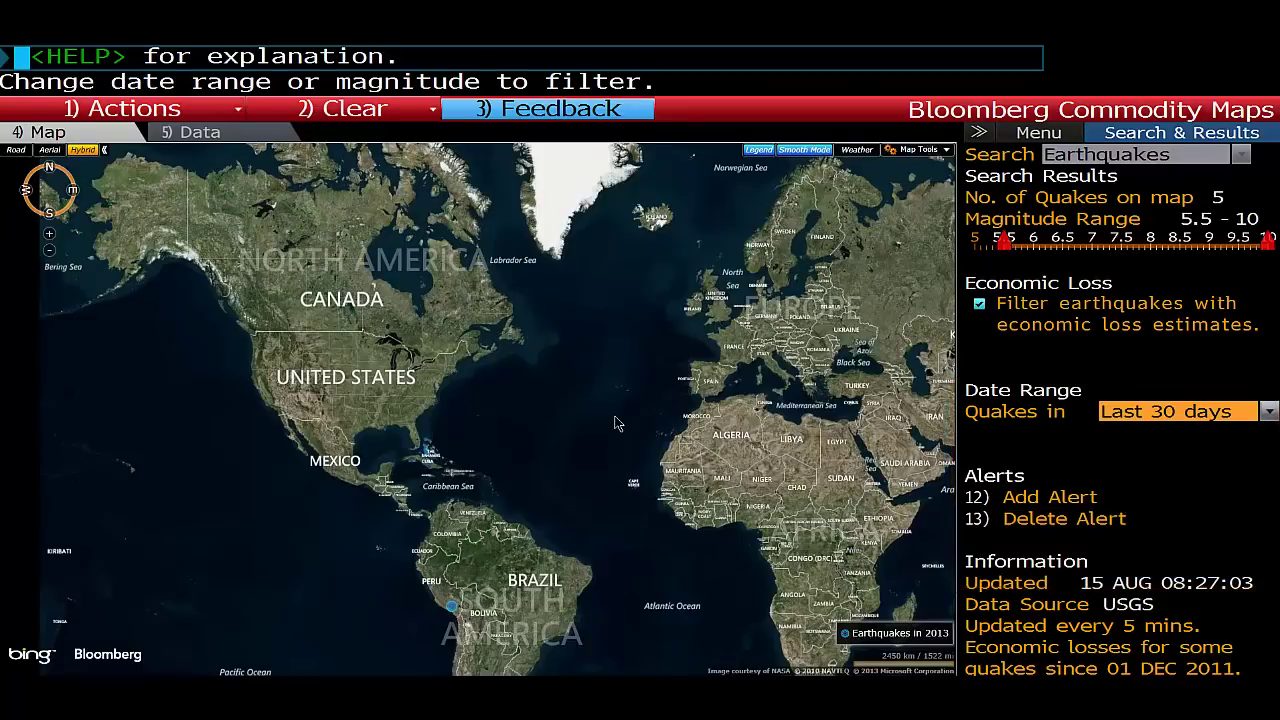
{"action": "scroll", "coordinate": [600, 410], "scroll_direction": "down", "scroll_amount": 3}
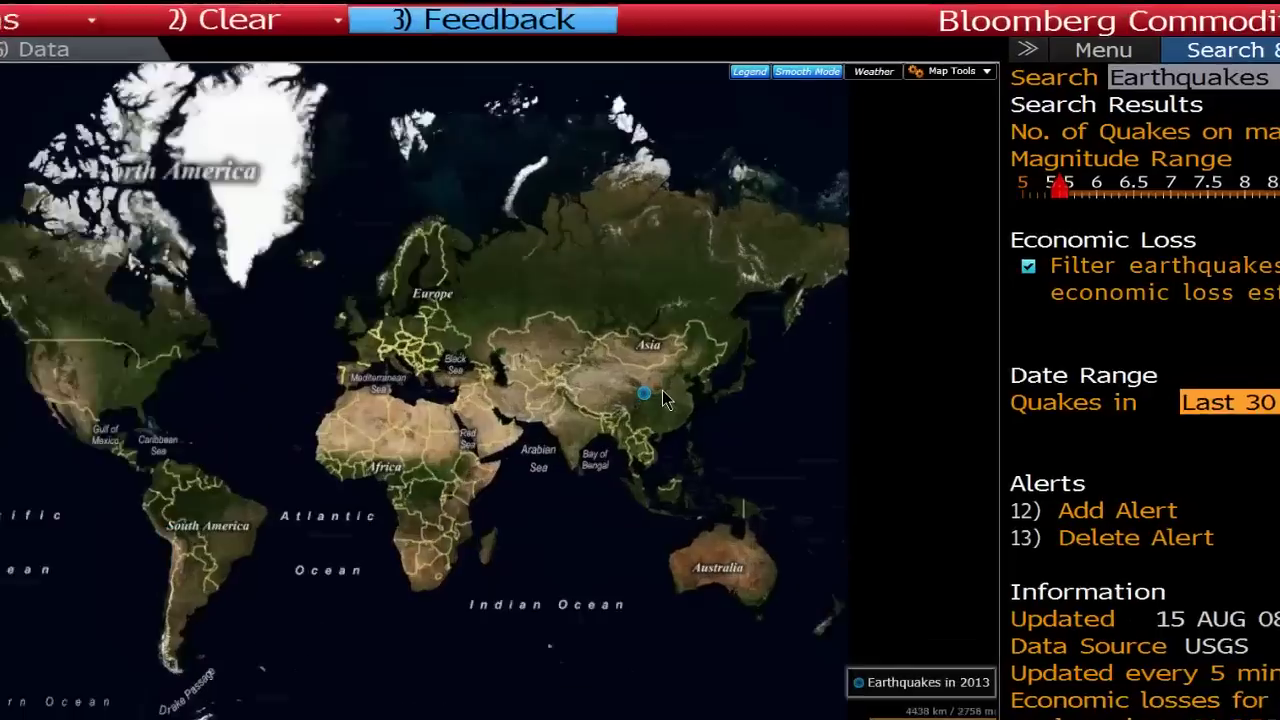
{"action": "scroll", "coordinate": [663, 394], "scroll_direction": "up", "scroll_amount": 1}
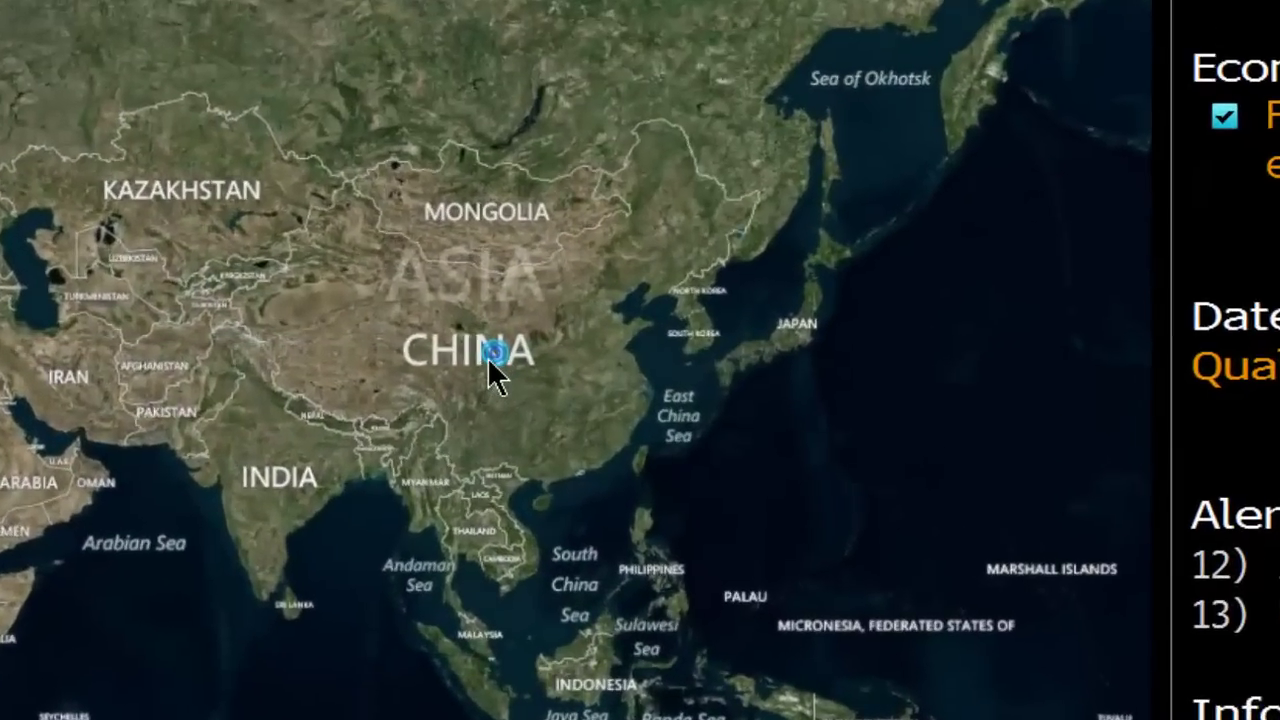
{"action": "left_click", "coordinate": [644, 393]}
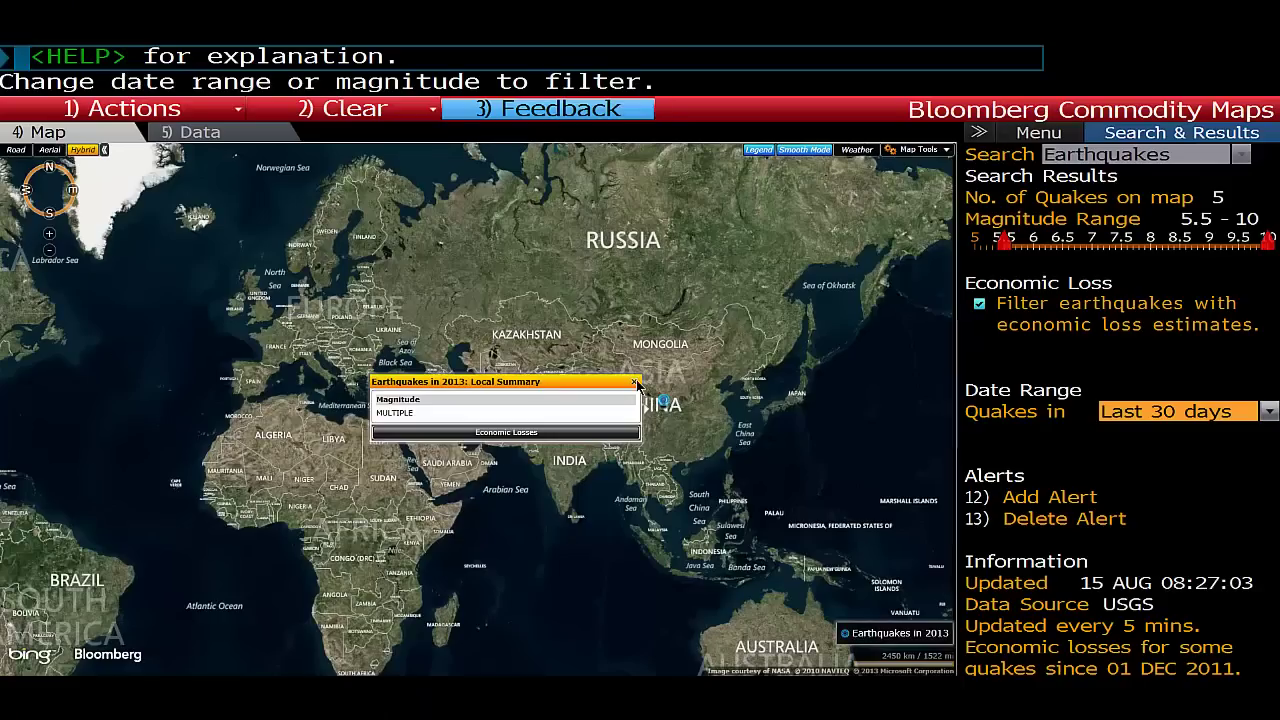
- Close the China quake summary, zoom around the five quakes, and open the Clear options
{"action": "left_click", "coordinate": [635, 382]}
{"action": "scroll", "coordinate": [372, 440], "scroll_direction": "down", "scroll_amount": 3}
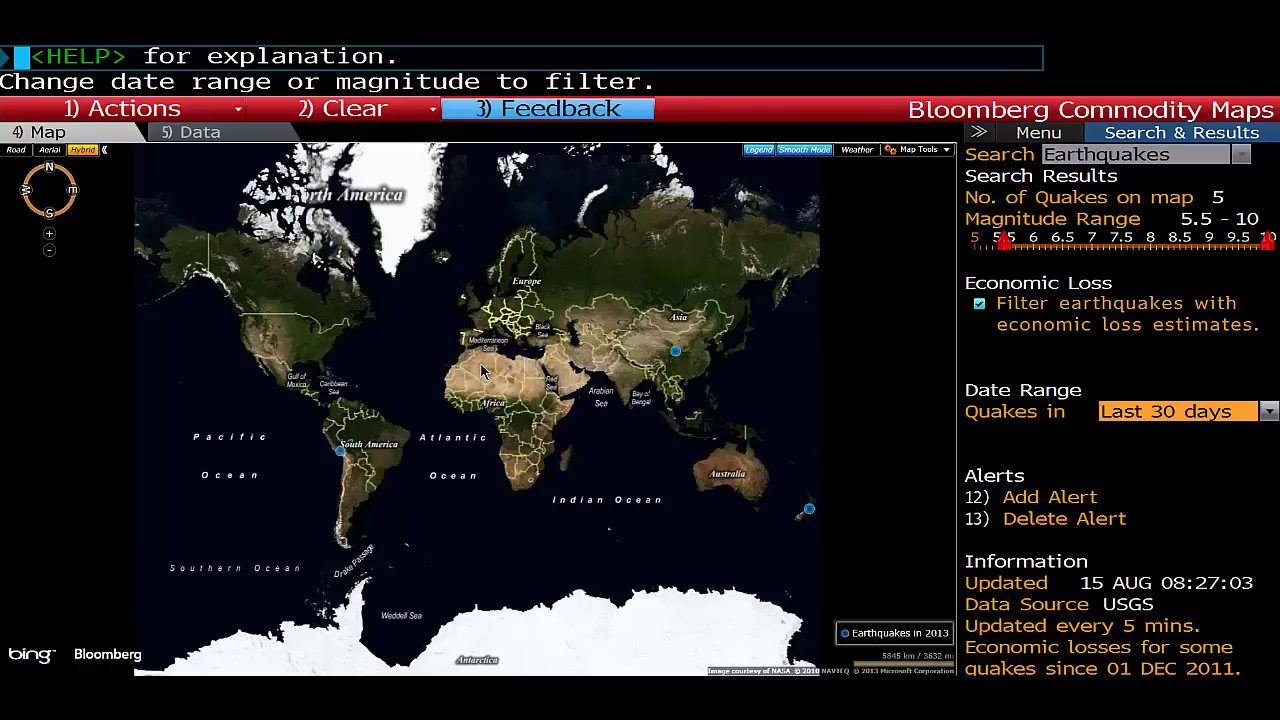
{"action": "scroll", "coordinate": [481, 372], "scroll_direction": "up", "scroll_amount": 3}
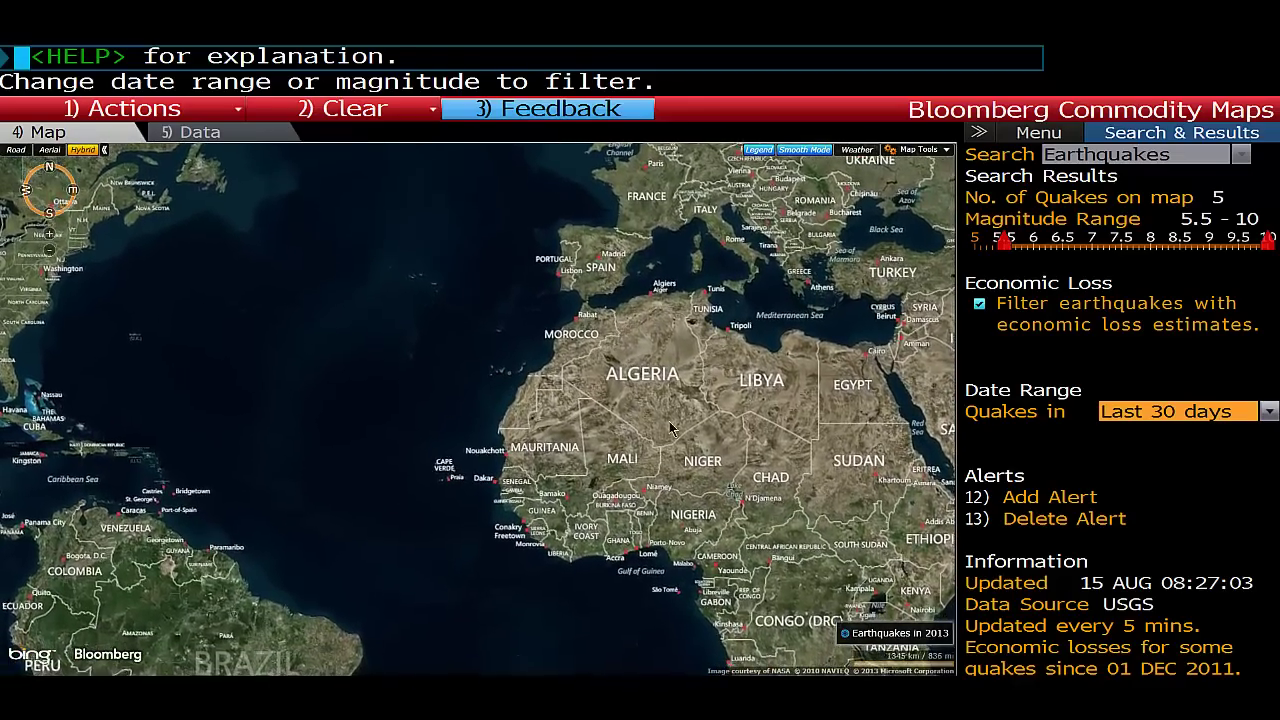
{"action": "scroll", "coordinate": [643, 362], "scroll_direction": "down", "scroll_amount": 2}
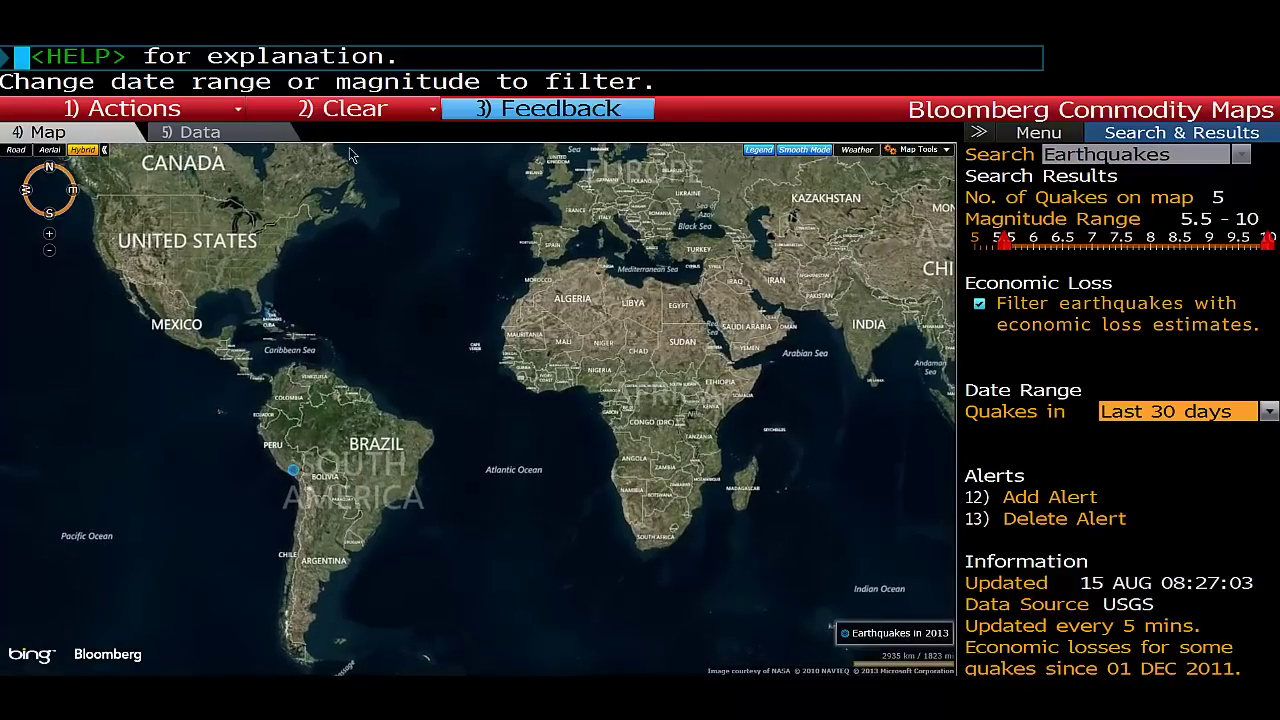
{"action": "left_click", "coordinate": [362, 110]}
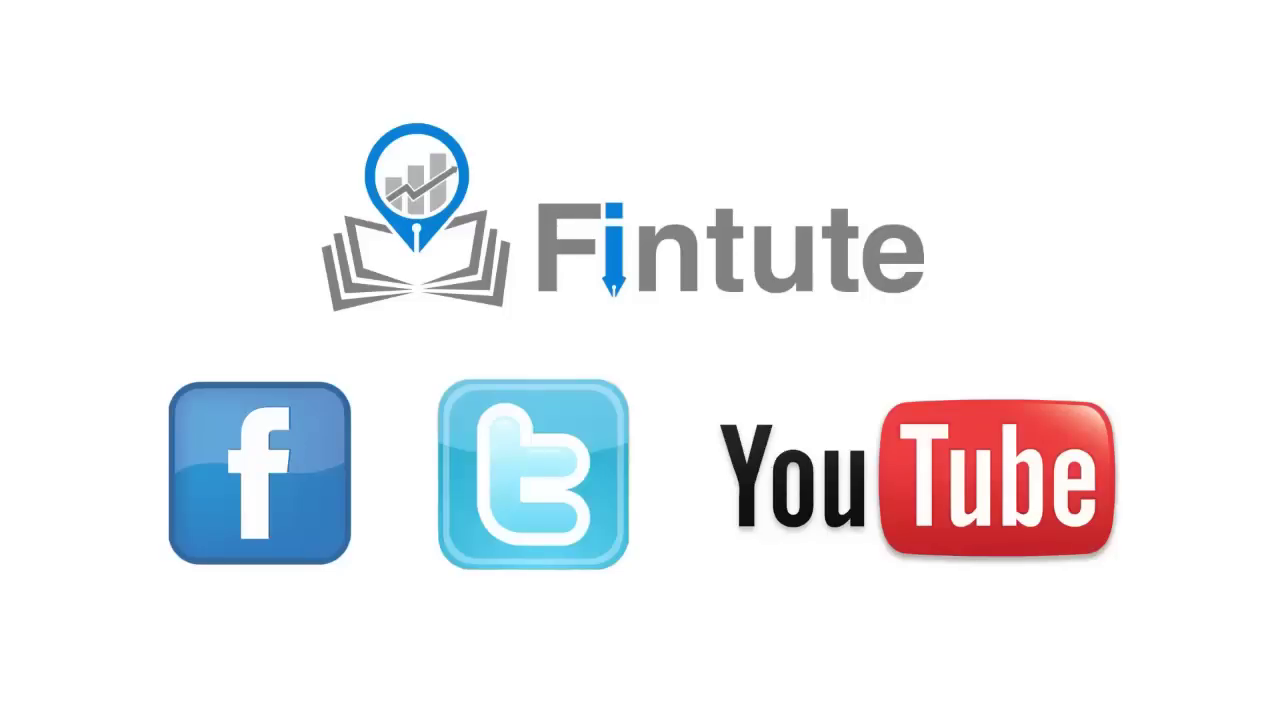